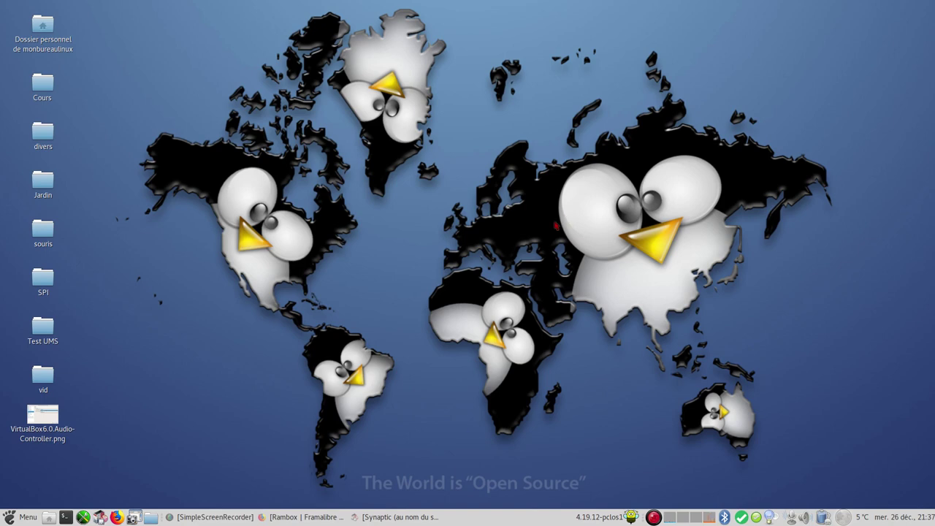
Switch to Firefox and open Rambox's official website from its Framalibre page.
click(311, 516)
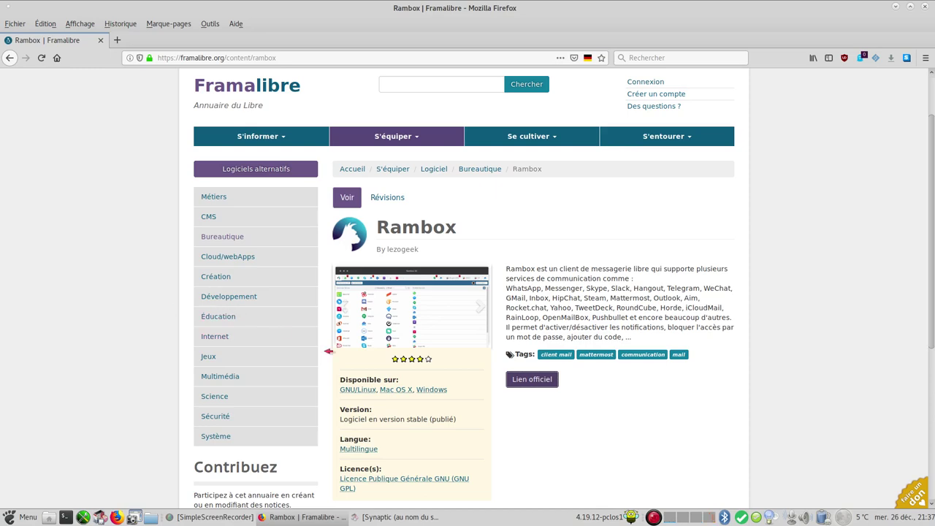
click(531, 384)
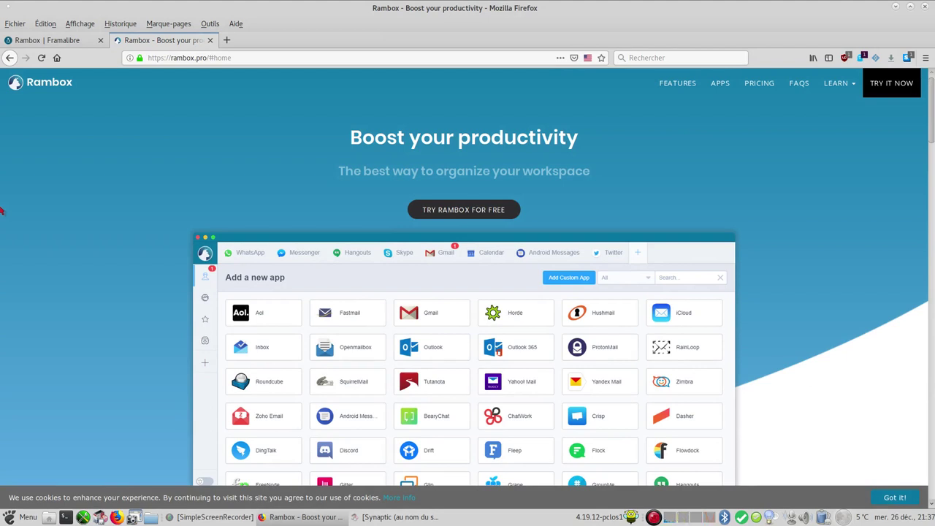
scroll(121, 203, down, 3)
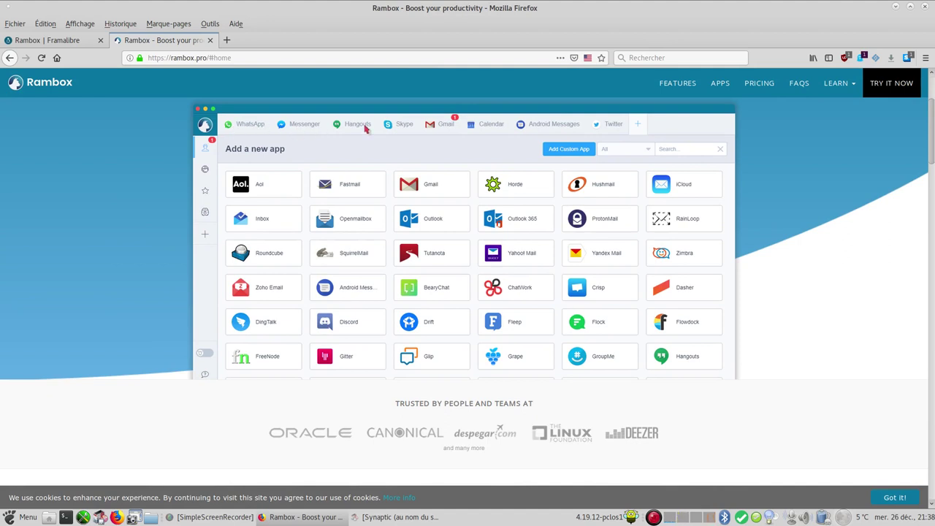
Open the Rambox website's list of supported apps and look through it.
click(721, 83)
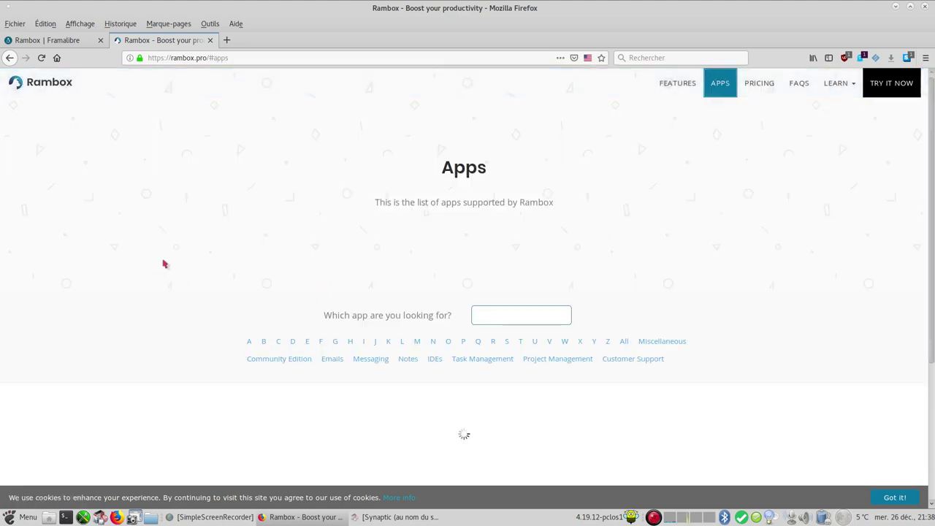
scroll(182, 257, down, 4)
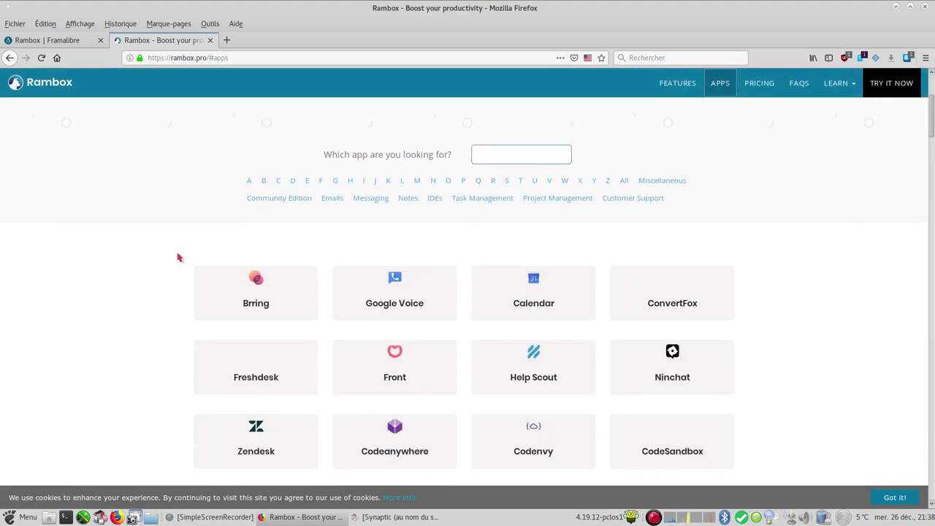
scroll(183, 257, down, 2)
scroll(183, 257, down, 3)
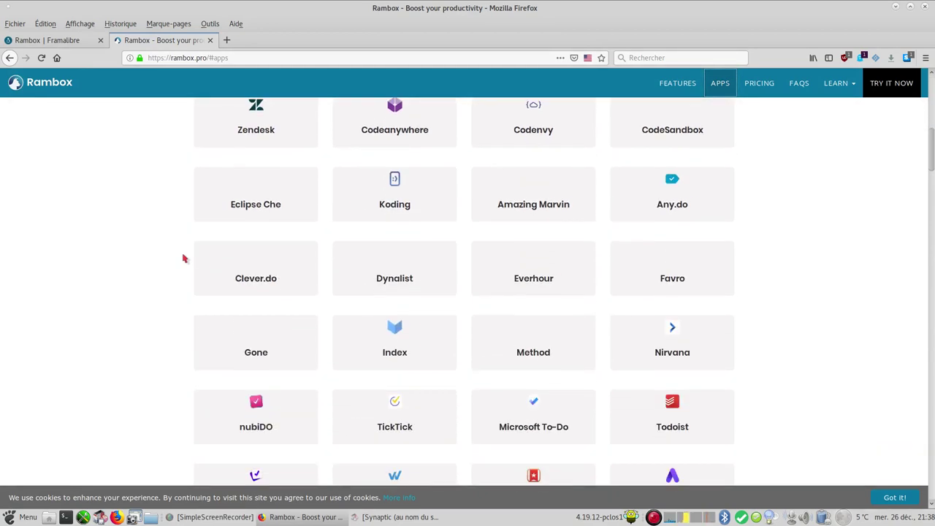
scroll(183, 257, down, 4)
scroll(183, 258, down, 8)
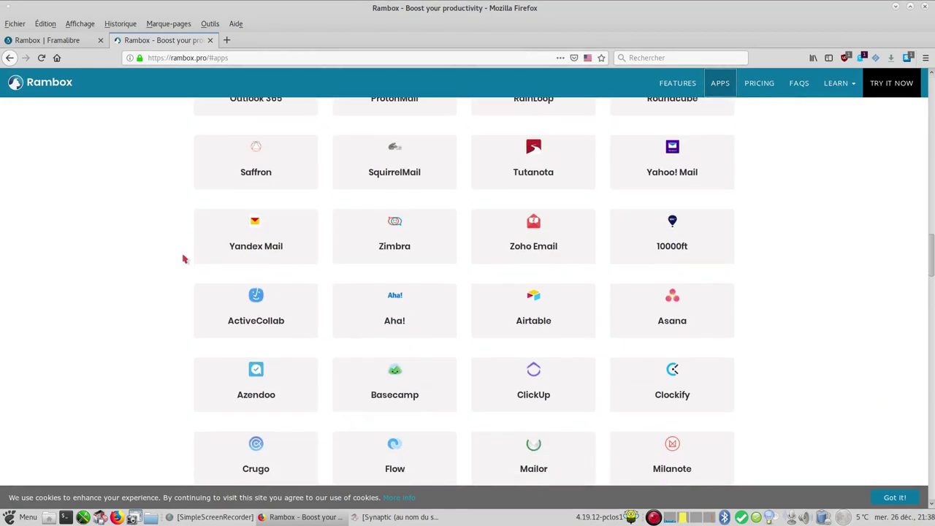
scroll(183, 257, up, 15)
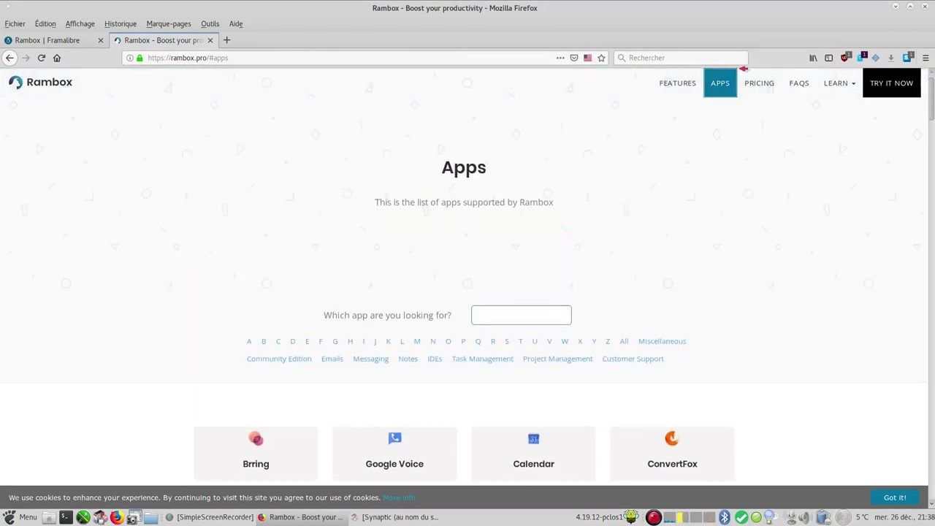
Open the Rambox pricing page and view the Community Edition, Pro and Enterprise plans.
click(759, 83)
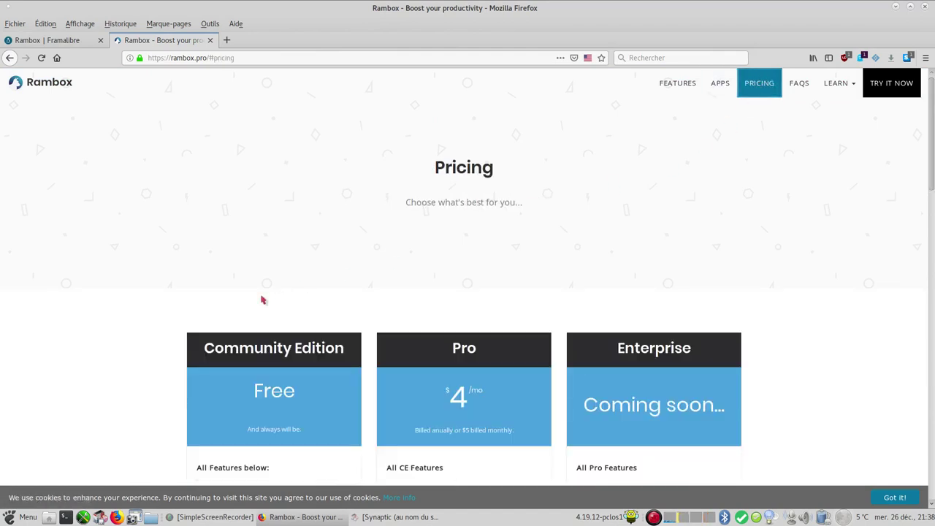
scroll(84, 298, down, 3)
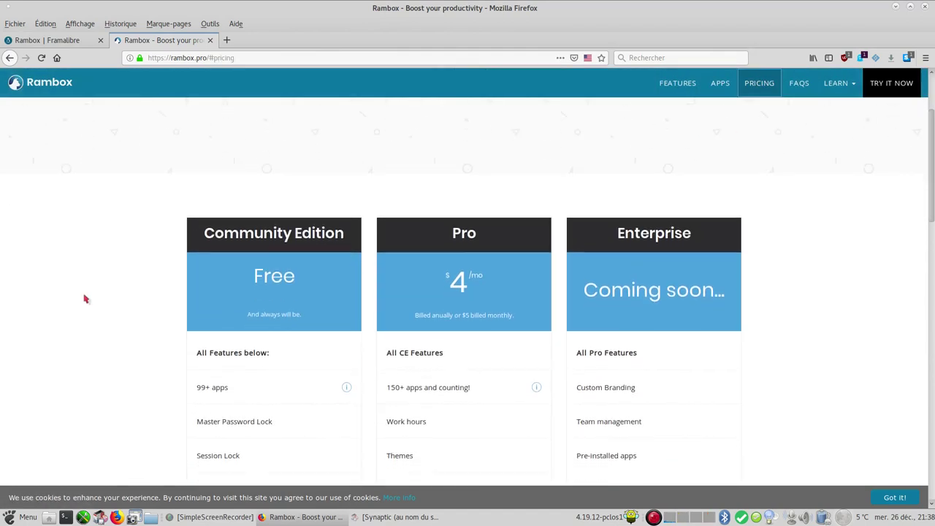
scroll(84, 298, down, 2)
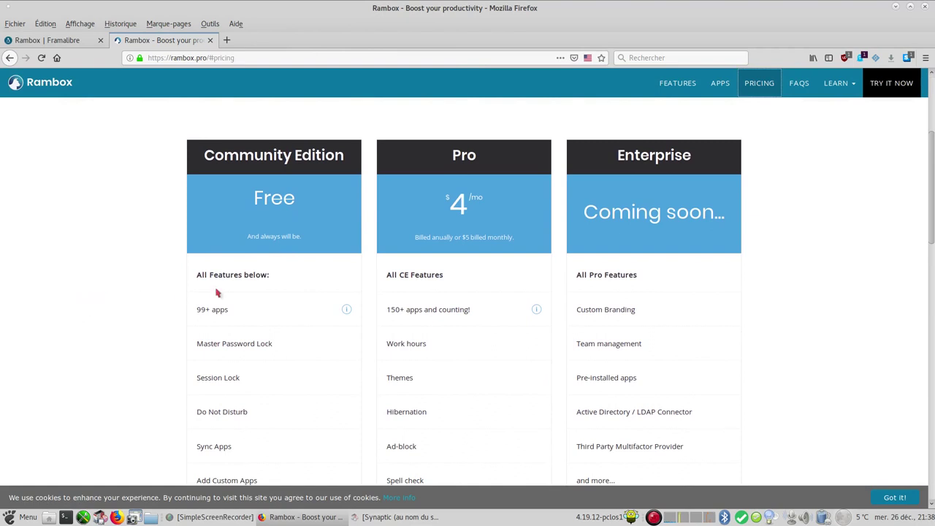
Open the details of the apps included in the free Community Edition and look through the list.
click(347, 309)
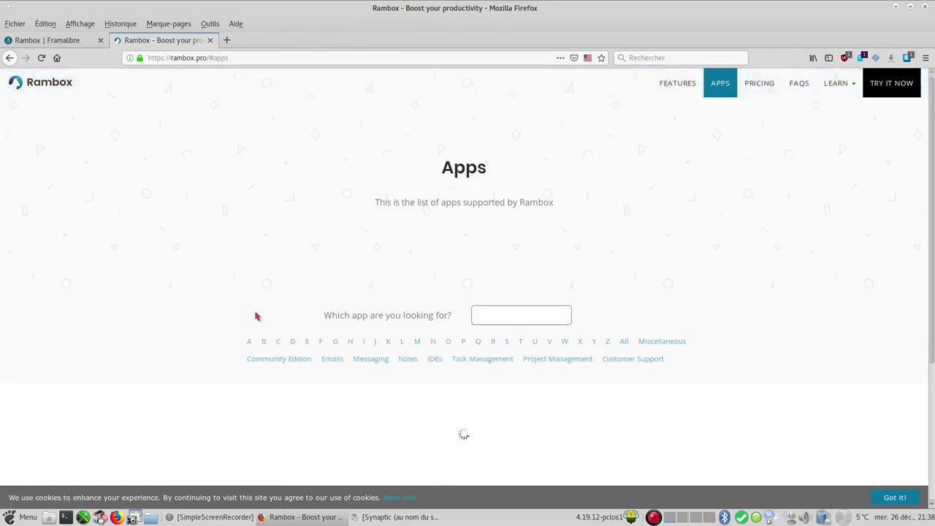
scroll(188, 320, down, 5)
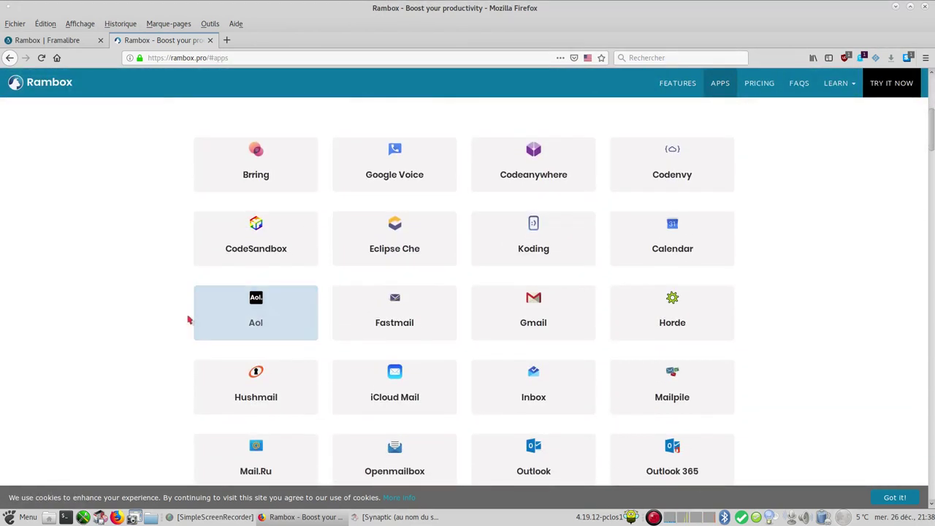
scroll(147, 339, down, 4)
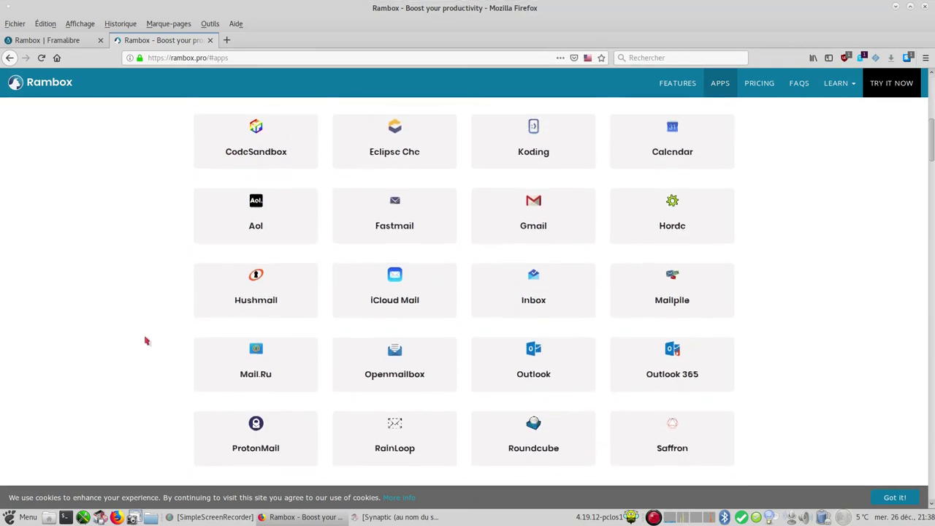
scroll(147, 341, down, 6)
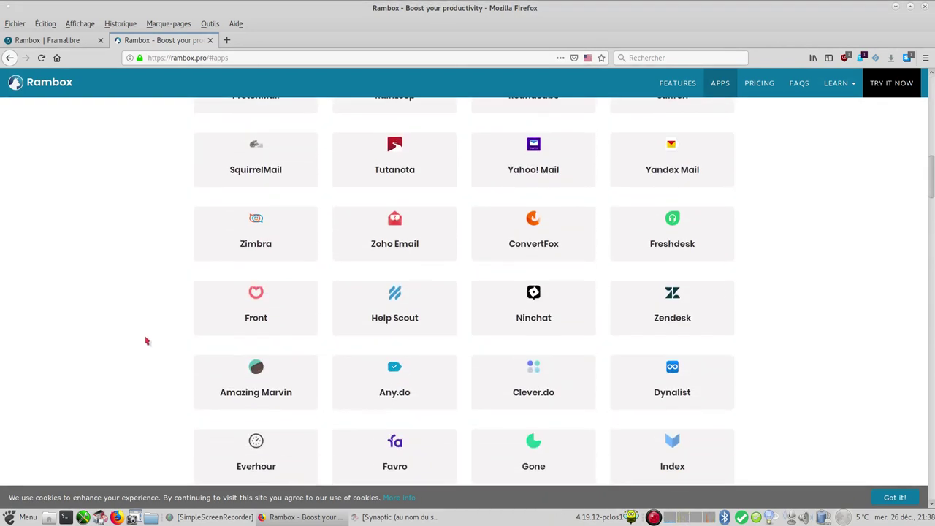
scroll(147, 341, down, 4)
scroll(147, 340, down, 9)
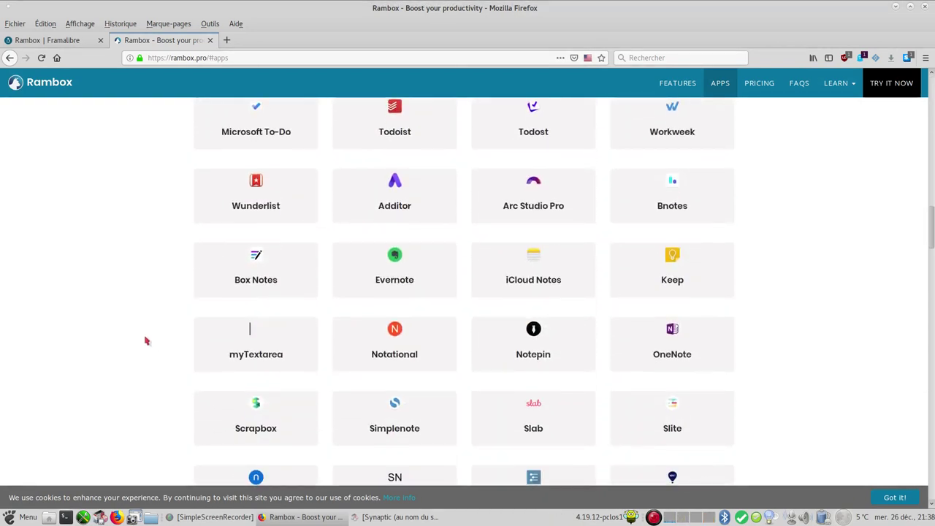
scroll(146, 341, down, 20)
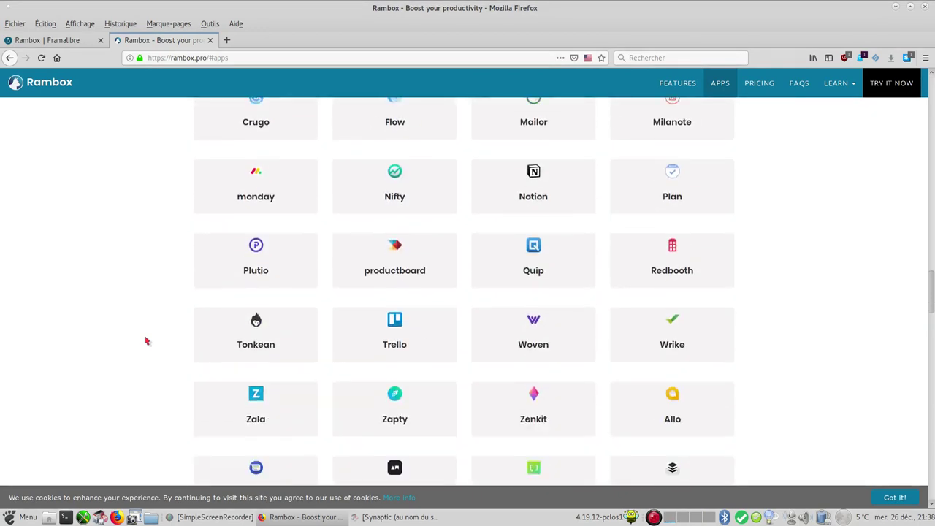
scroll(146, 340, up, 20)
scroll(743, 194, up, 15)
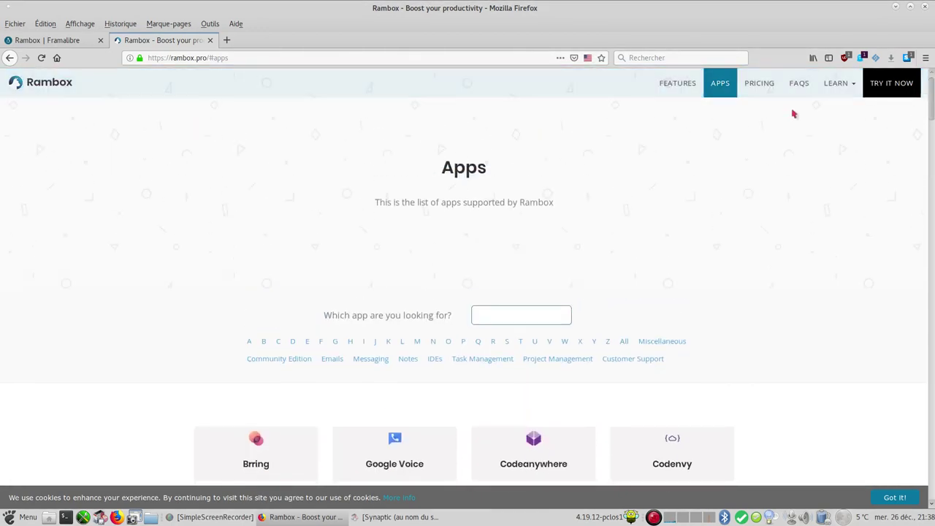
Return to the pricing page and compare the features and download options of the three Rambox editions.
click(759, 82)
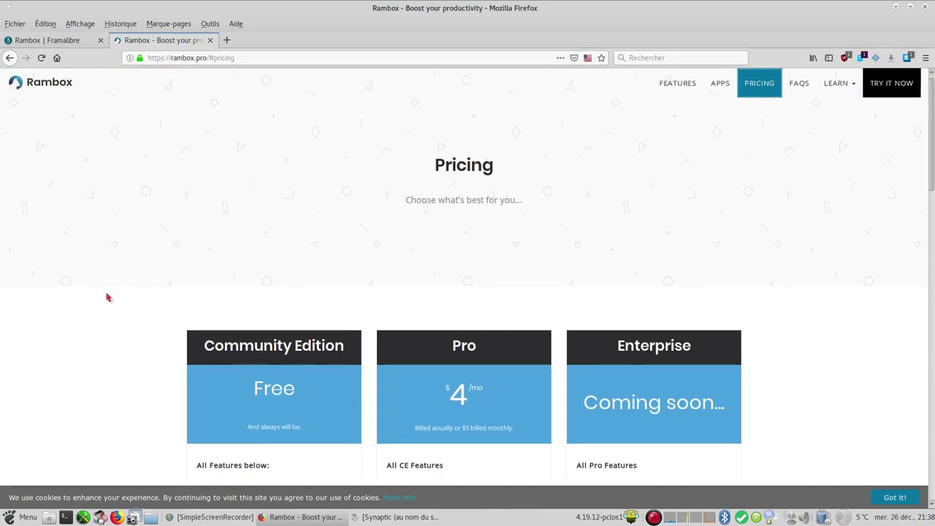
scroll(107, 297, down, 4)
scroll(105, 298, down, 2)
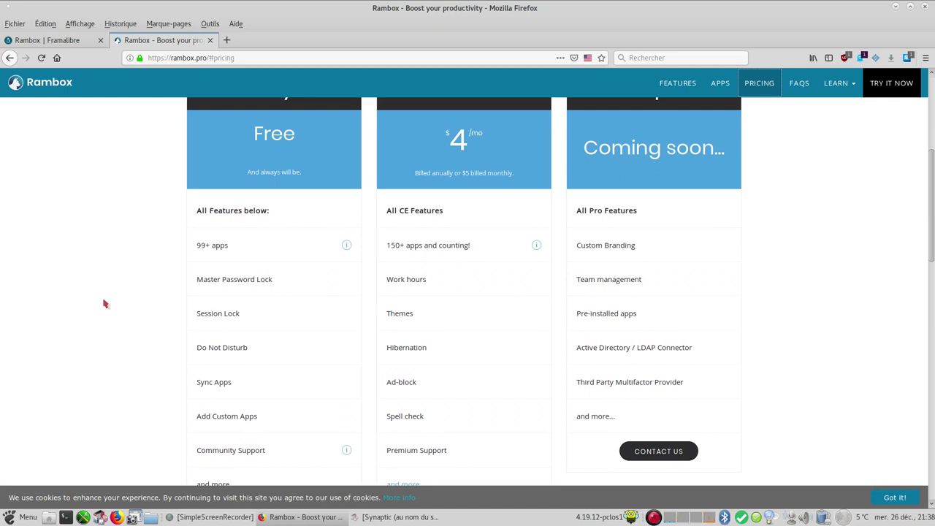
scroll(104, 304, down, 2)
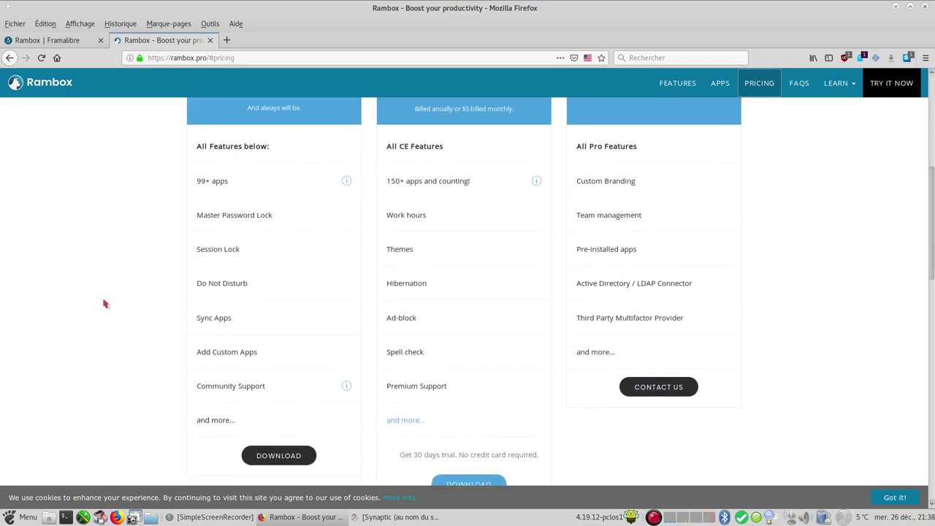
scroll(105, 304, down, 2)
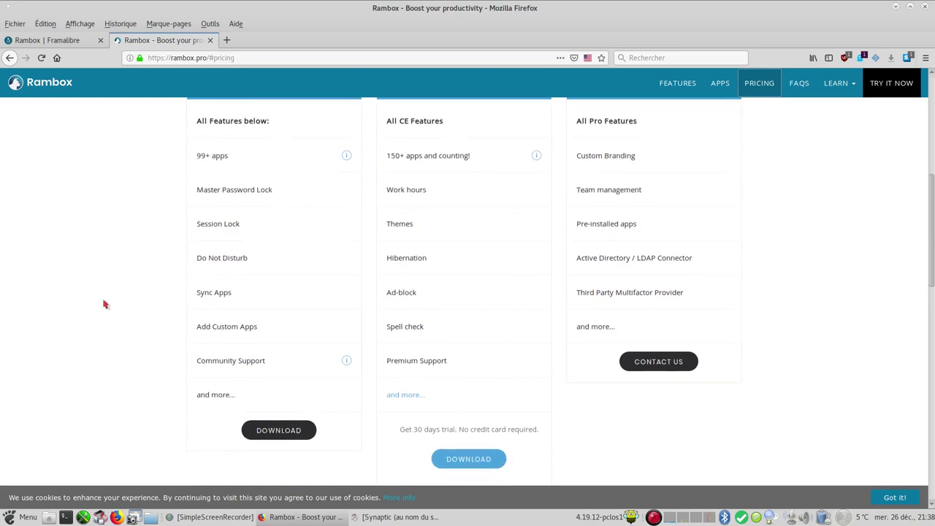
scroll(104, 304, up, 10)
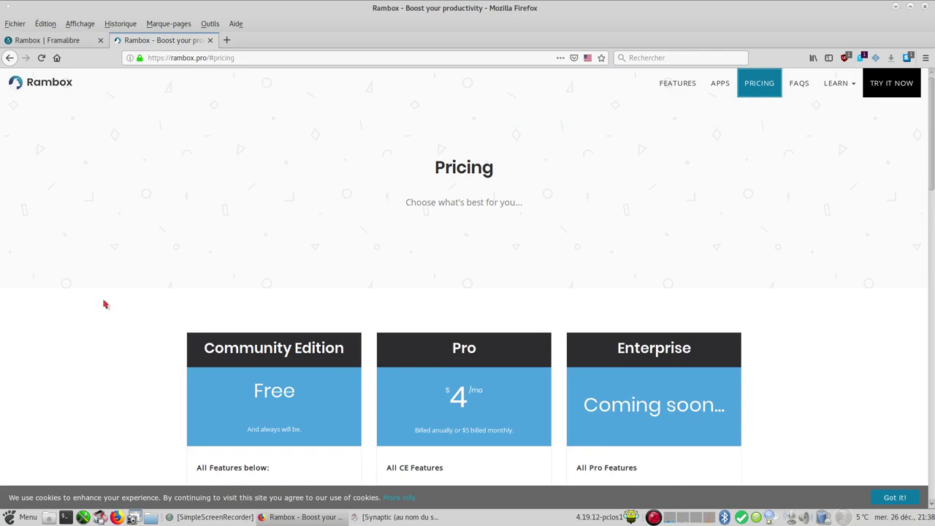
scroll(104, 303, down, 12)
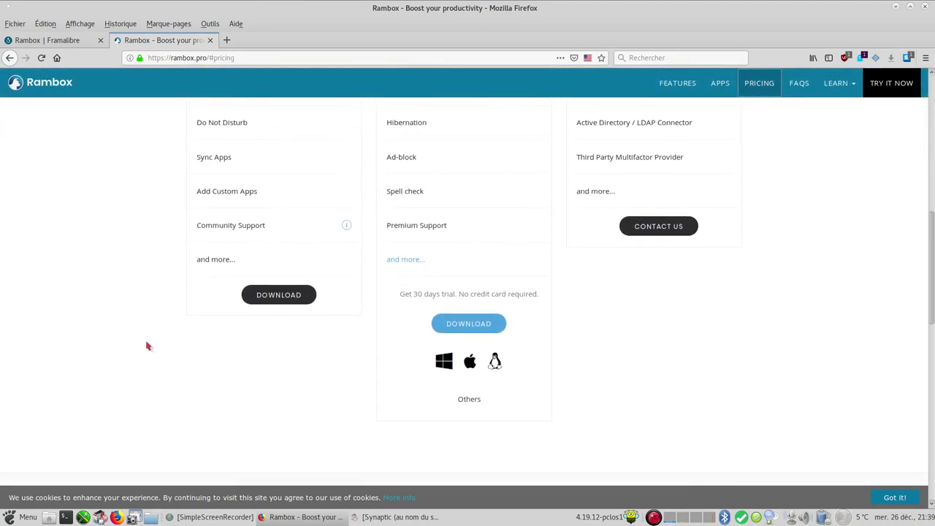
scroll(146, 345, up, 7)
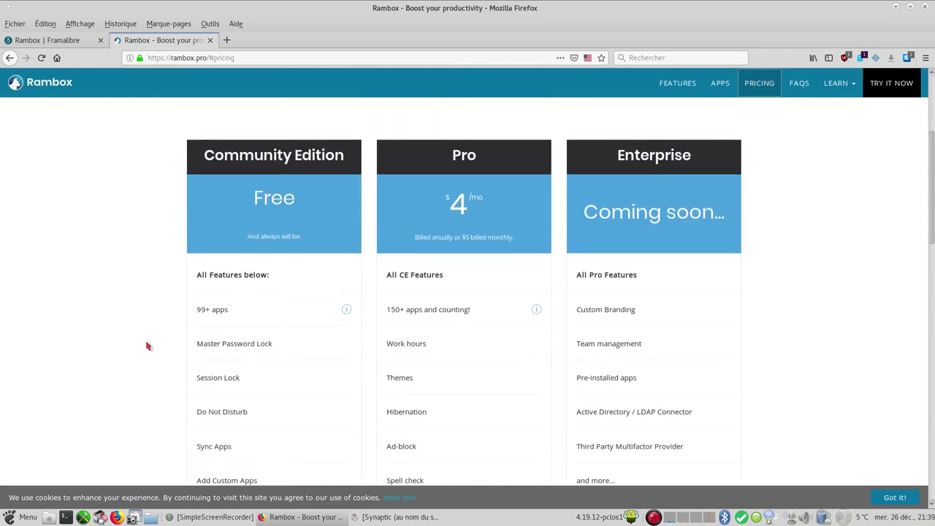
Open the Community Edition page from its download option and go to the downloads for each operating system.
scroll(147, 346, down, 3)
click(278, 455)
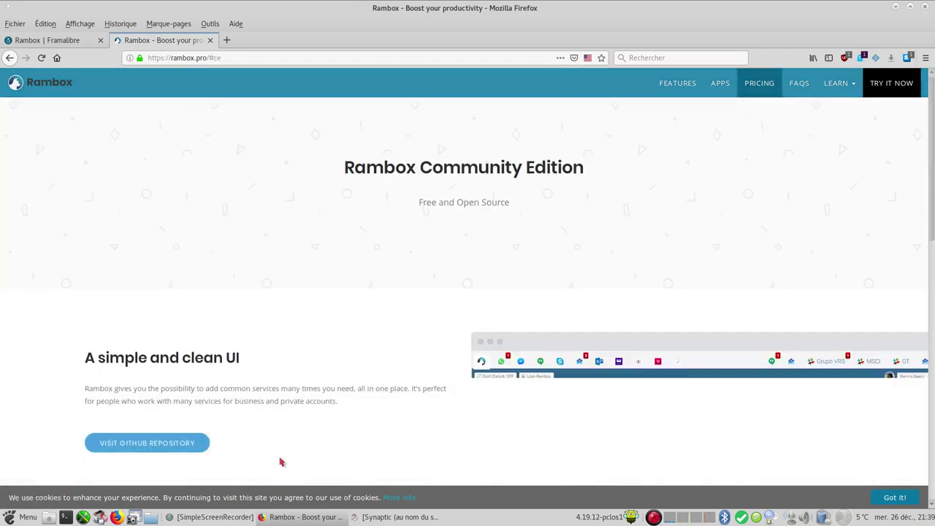
scroll(347, 275, down, 2)
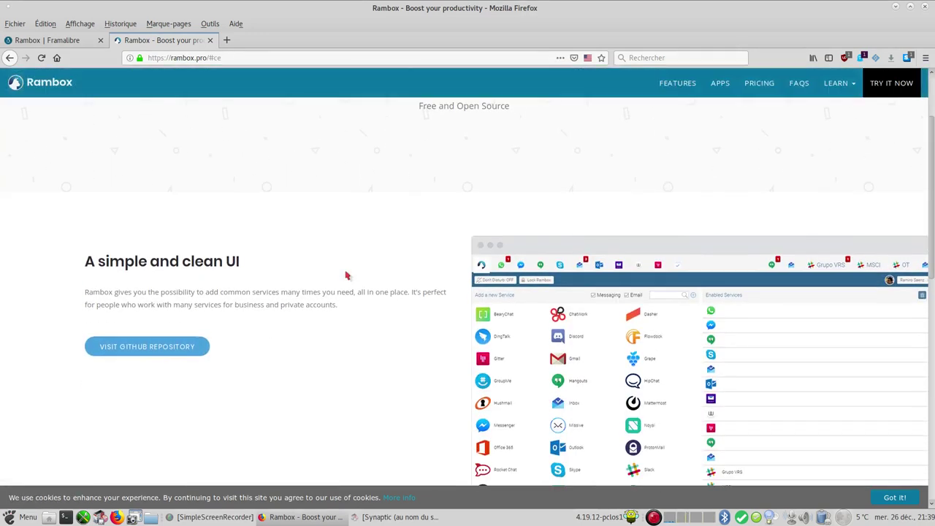
scroll(347, 276, up, 2)
scroll(347, 275, down, 2)
scroll(347, 275, down, 10)
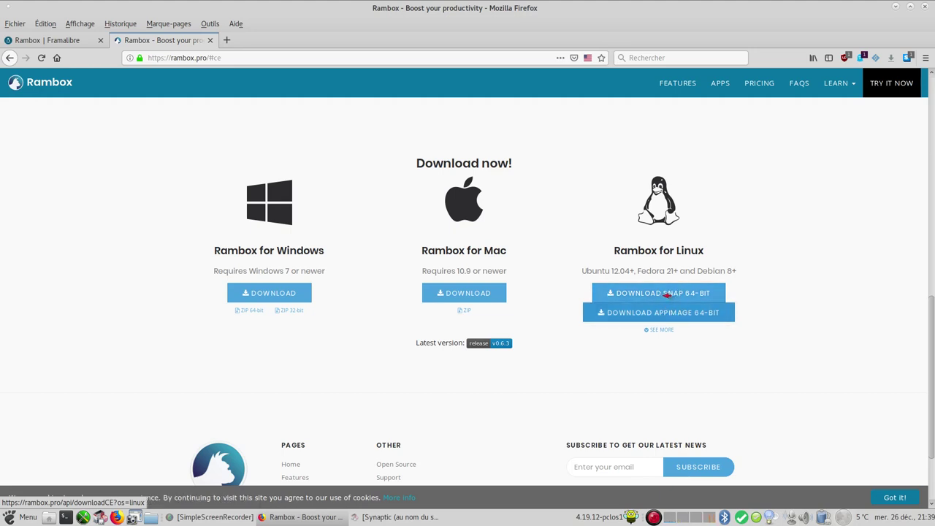
Open the additional Linux downloads on GitHub and examine the package formats offered for release 0.6.3.
click(657, 331)
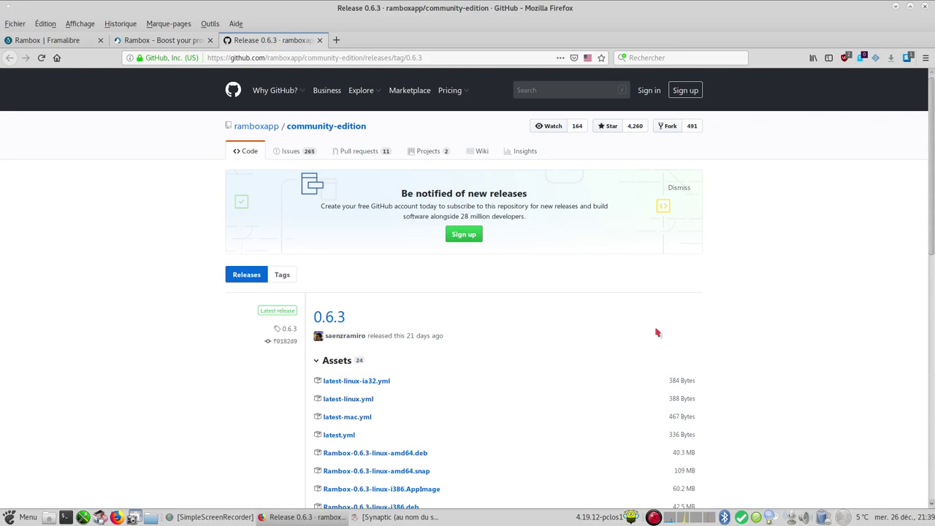
scroll(603, 338, down, 3)
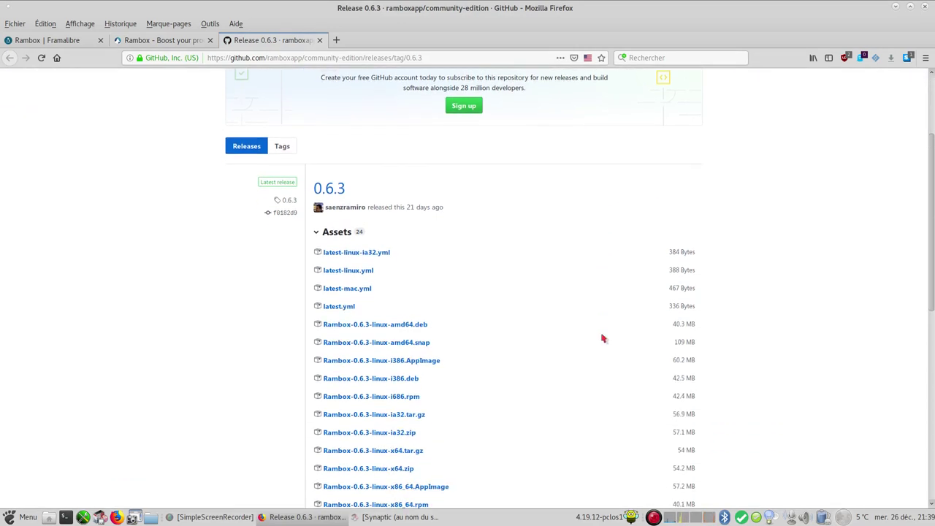
scroll(603, 338, down, 4)
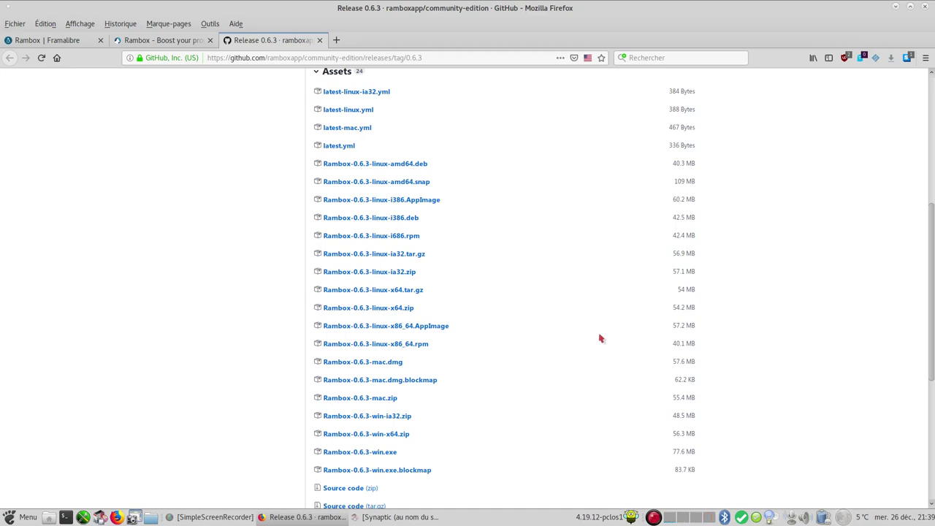
scroll(600, 338, down, 2)
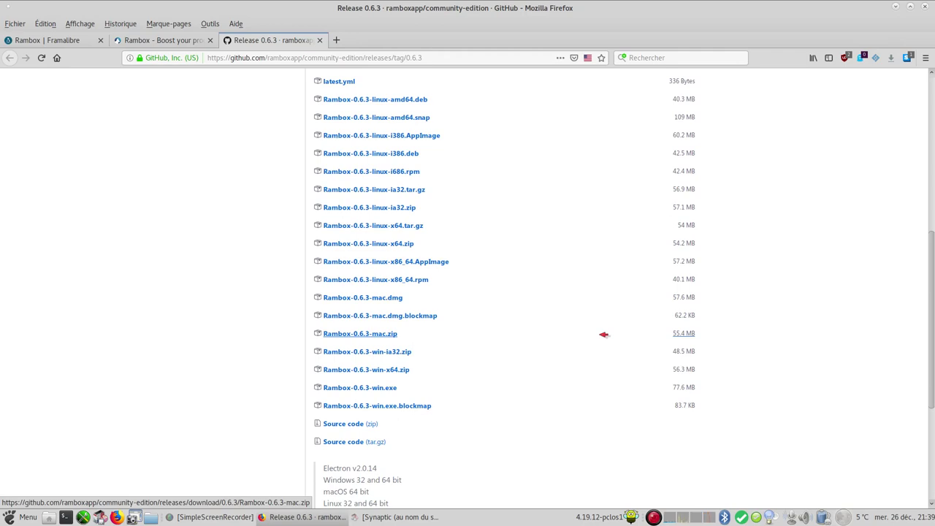
scroll(603, 335, up, 2)
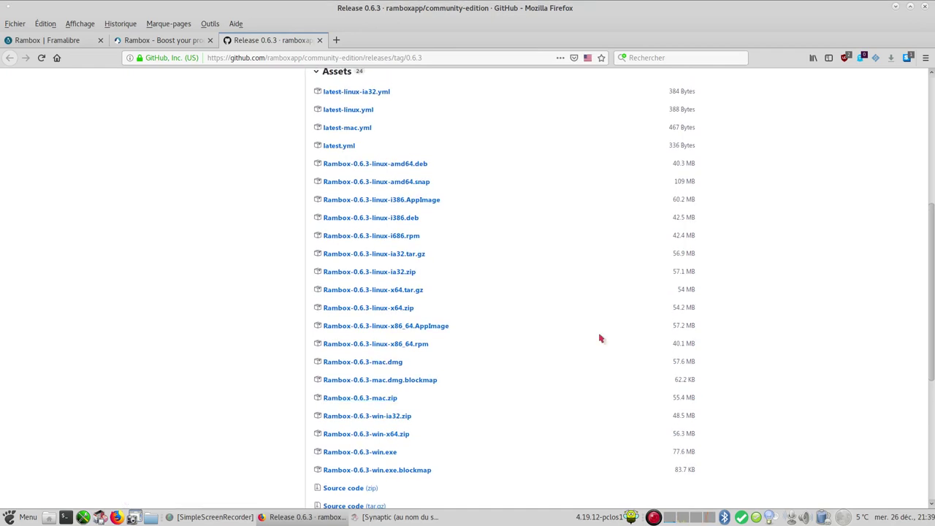
scroll(601, 338, down, 2)
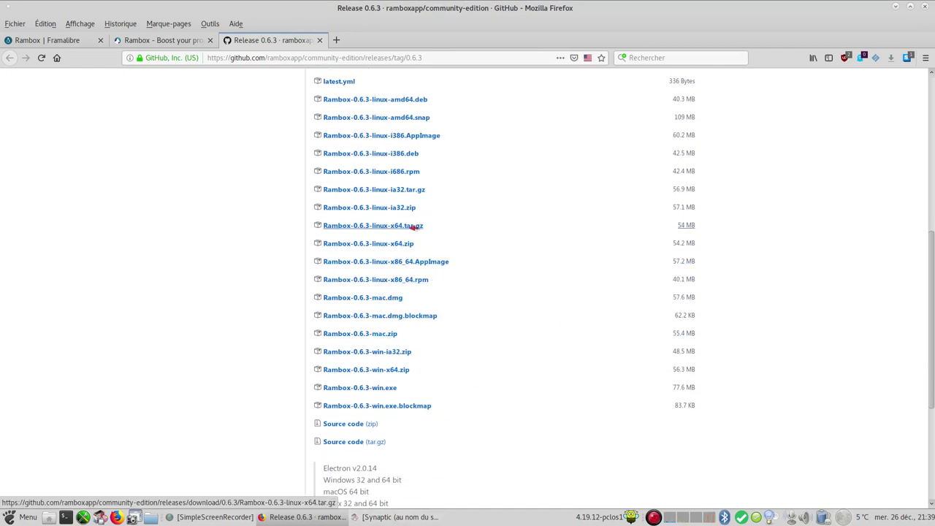
scroll(434, 184, up, 1)
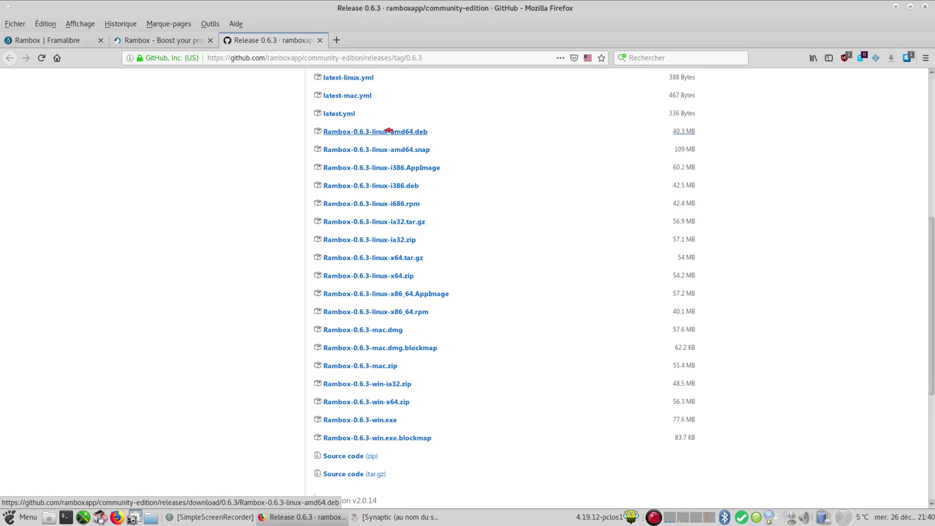
Switch to Synaptic to check the rambox package, and minimize the Synaptic and Firefox windows.
click(398, 517)
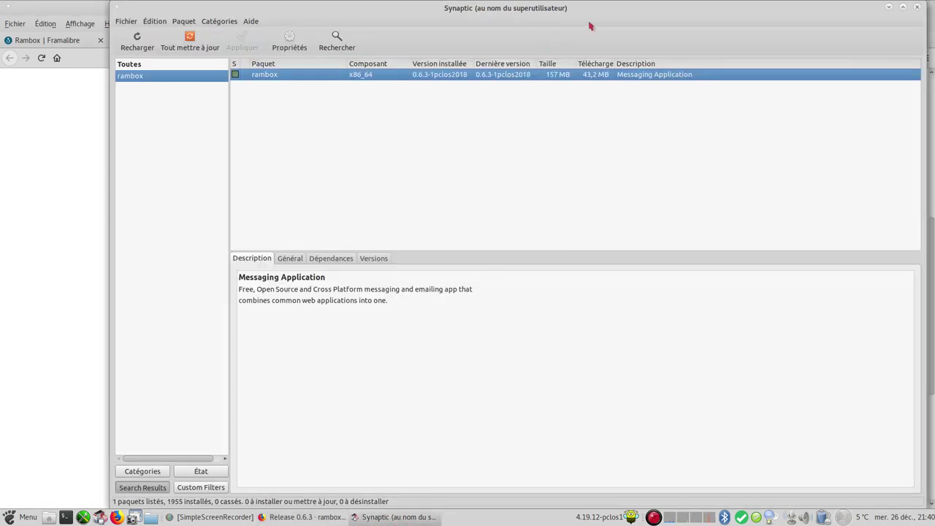
click(889, 8)
click(895, 8)
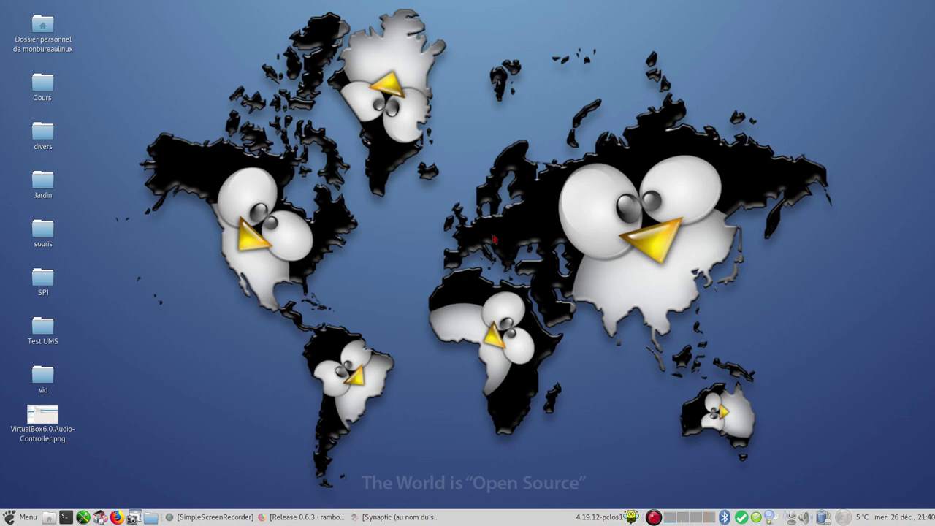
Launch Rambox from the favourite applications.
key(super)
click(37, 180)
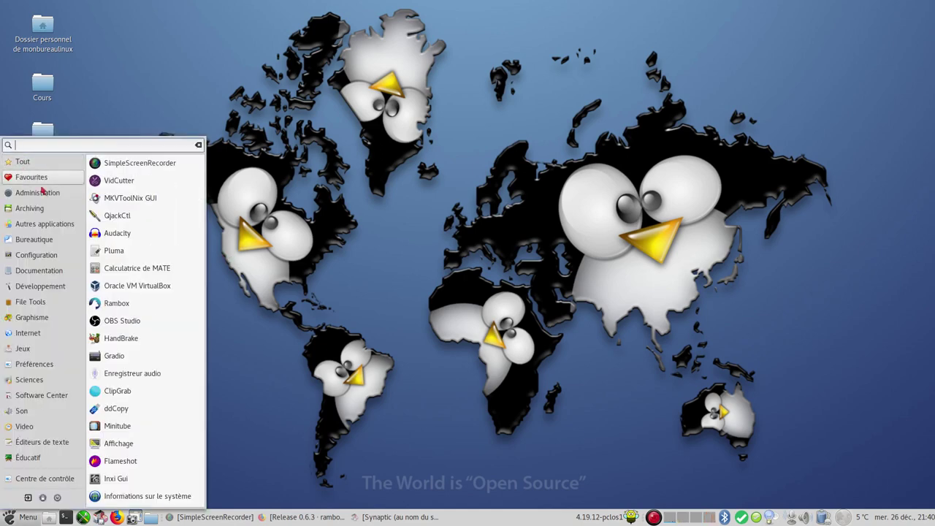
click(117, 303)
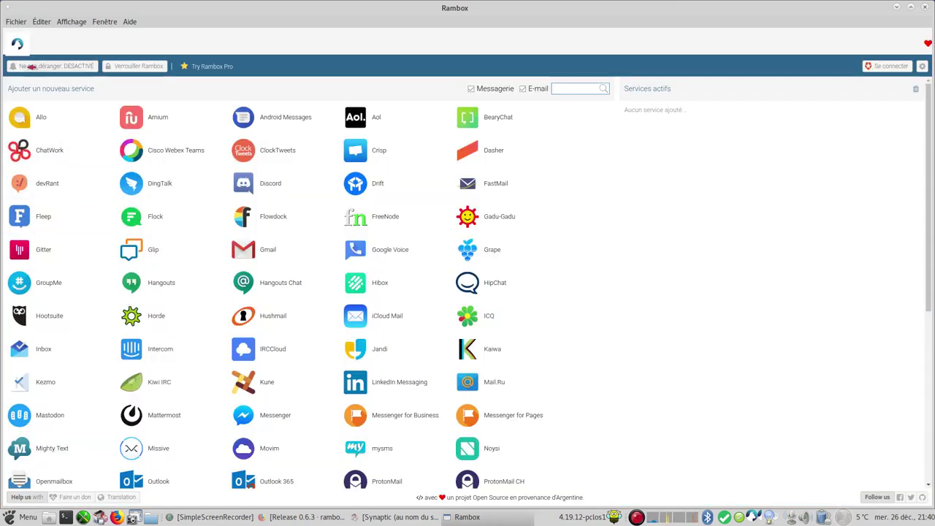
Open the Rambox preferences, look through the available languages and startup options, and close them without changing anything.
click(16, 21)
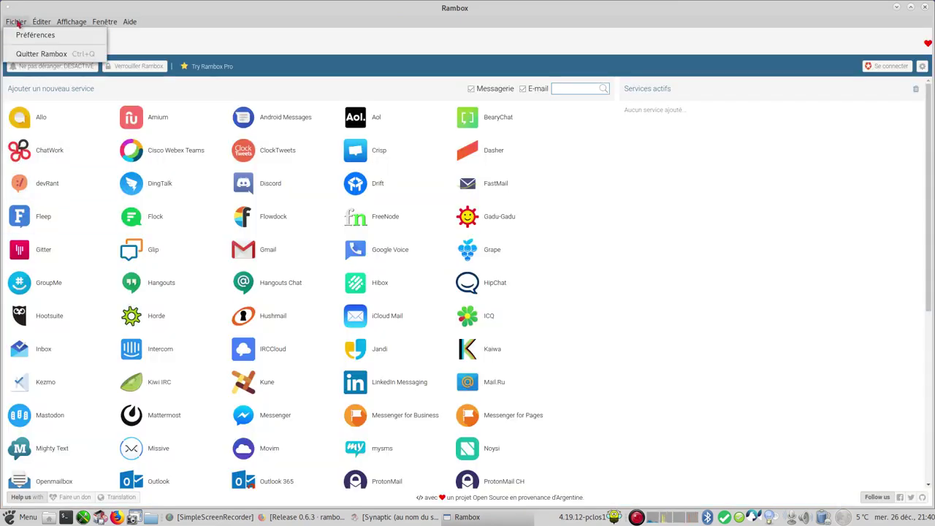
click(30, 35)
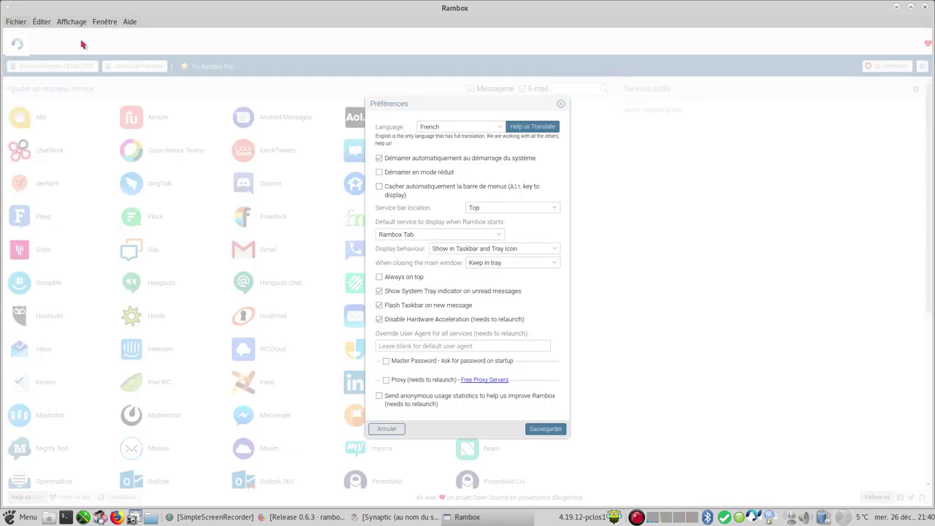
click(501, 127)
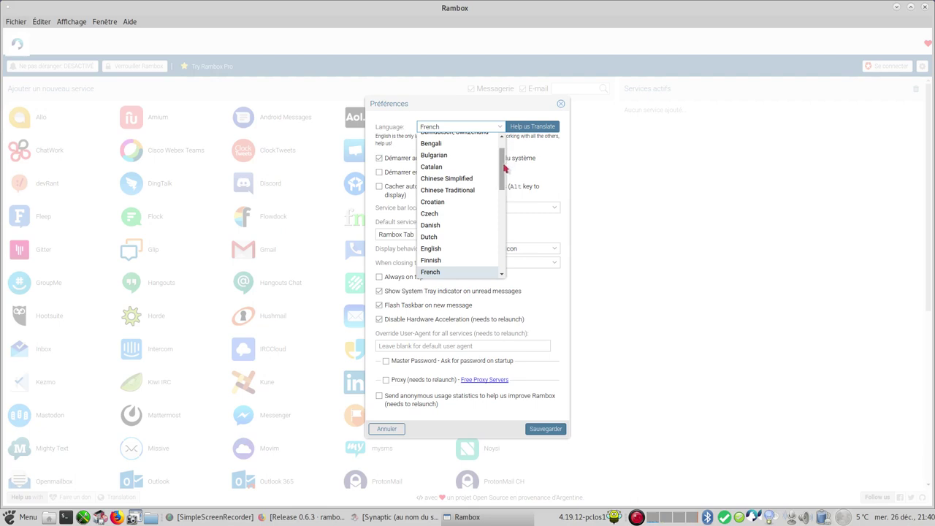
drag(504, 169, 502, 137)
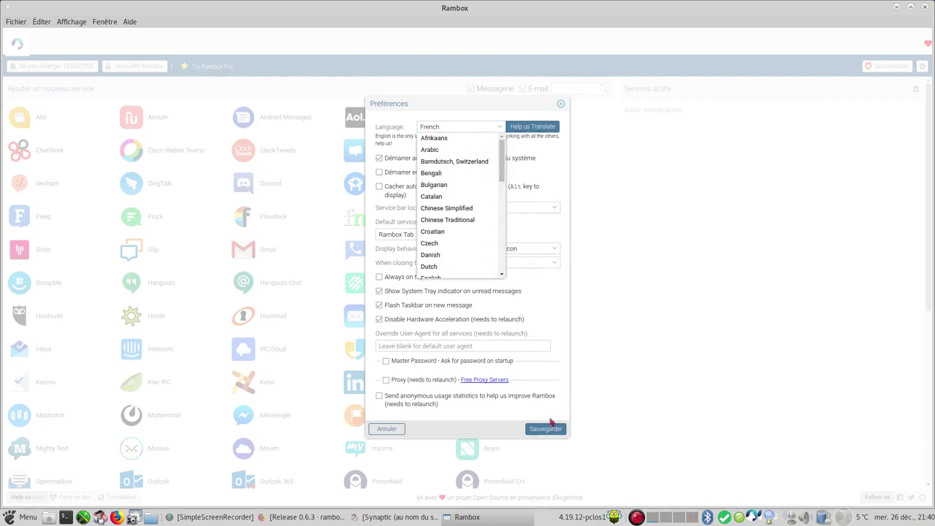
click(504, 437)
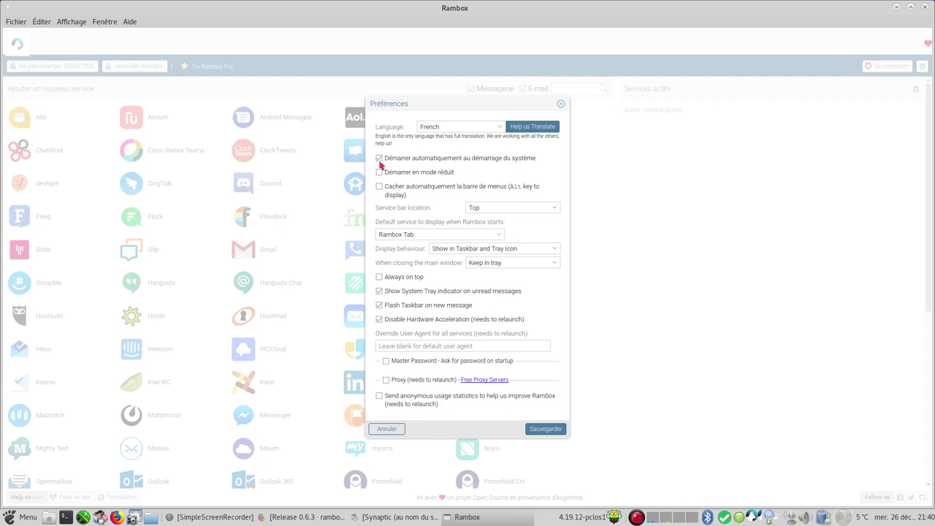
click(563, 104)
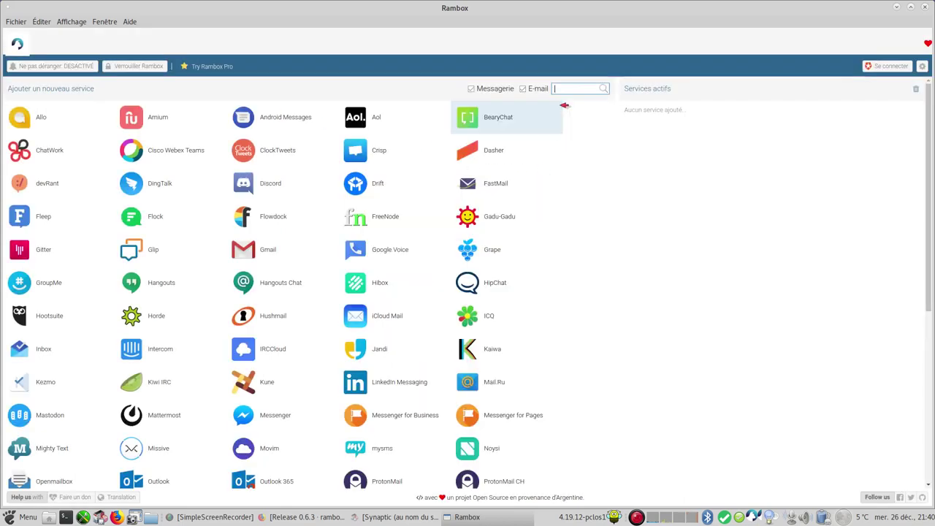
Look through the window and help commands, and view the "À propos de Rambox" version information before closing it.
click(36, 25)
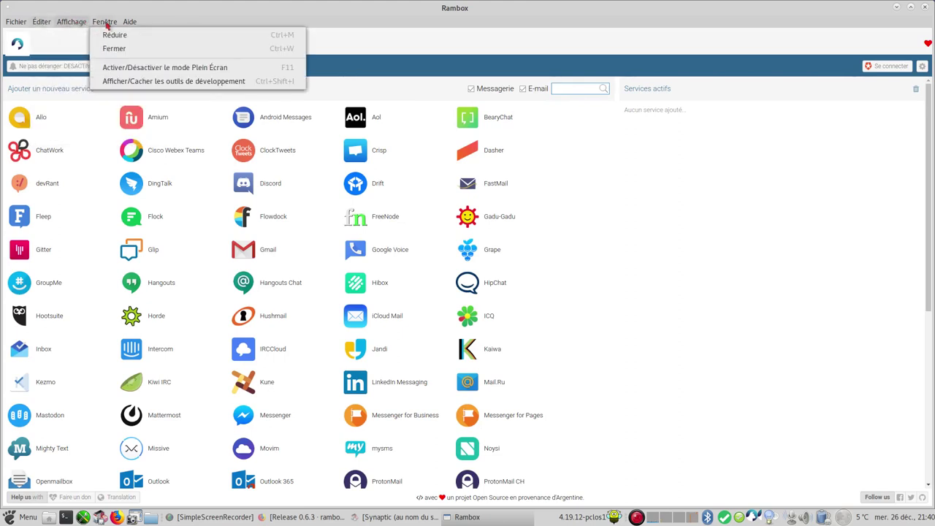
mouse_move(126, 23)
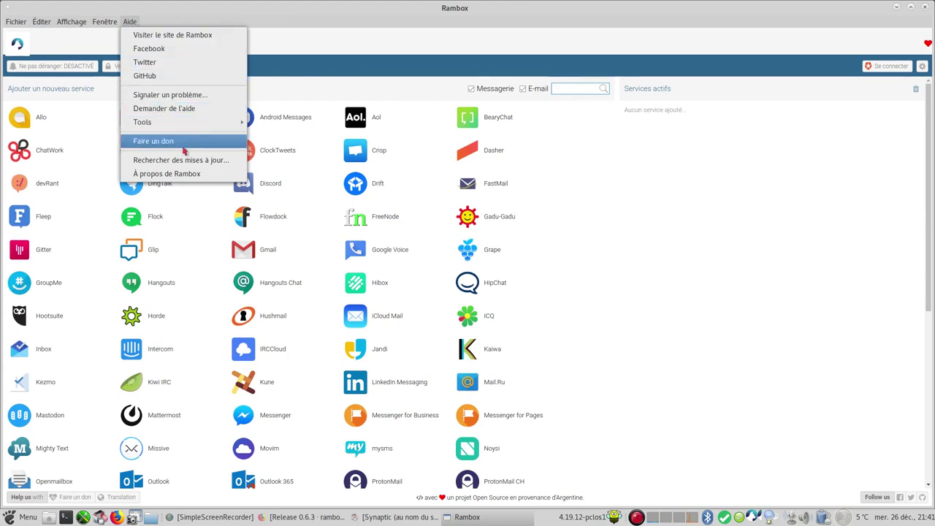
click(162, 185)
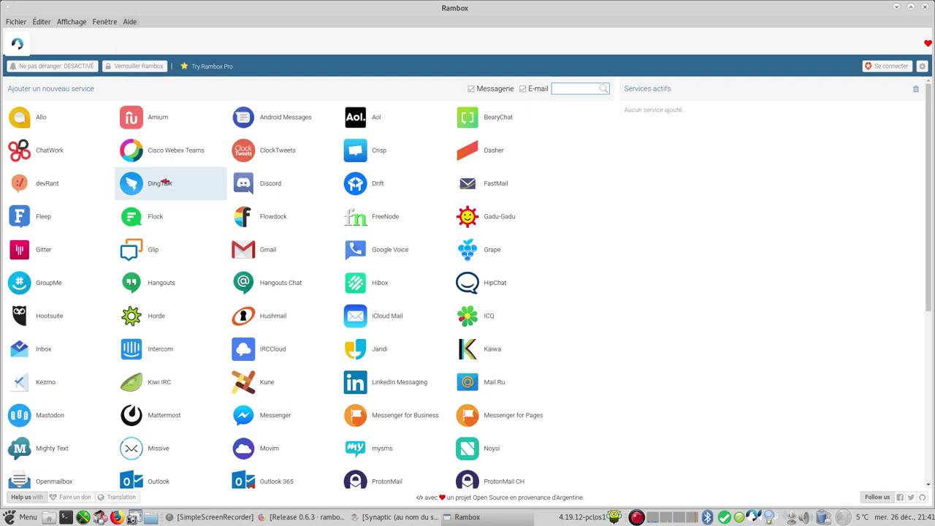
click(134, 17)
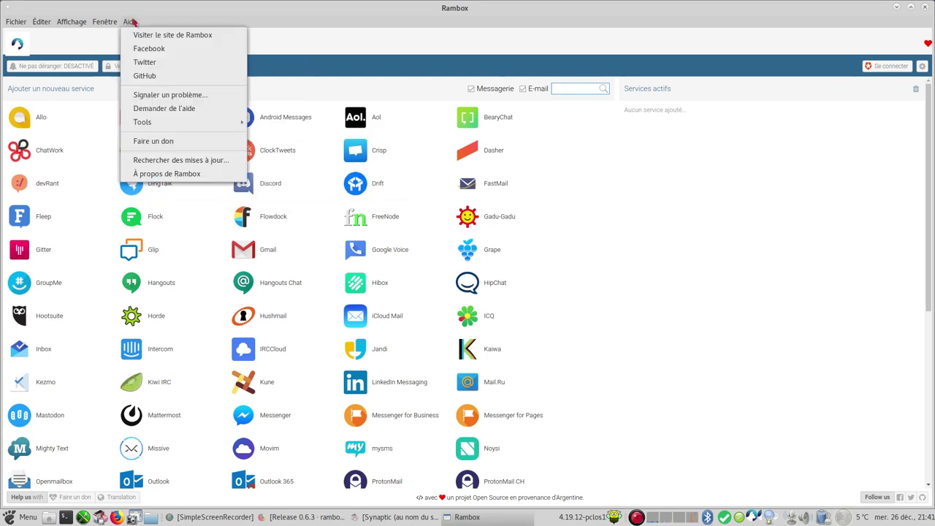
click(181, 175)
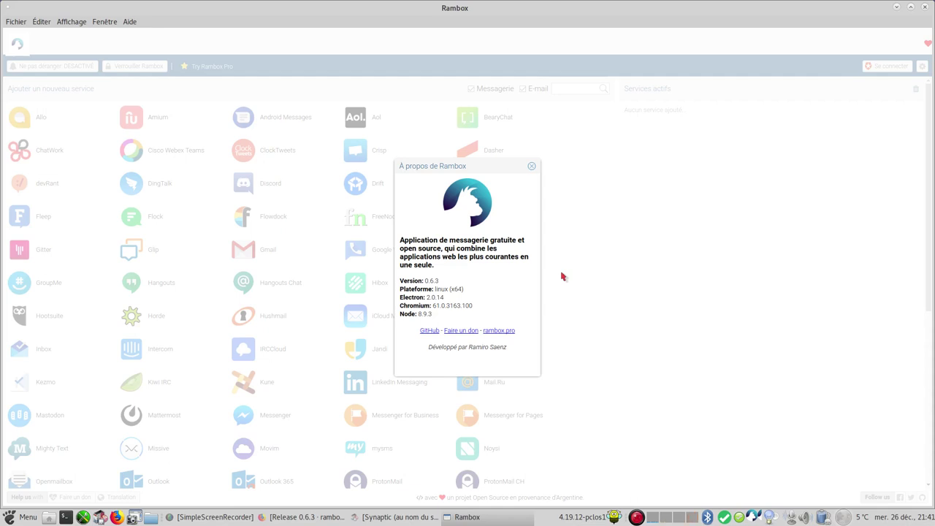
click(531, 166)
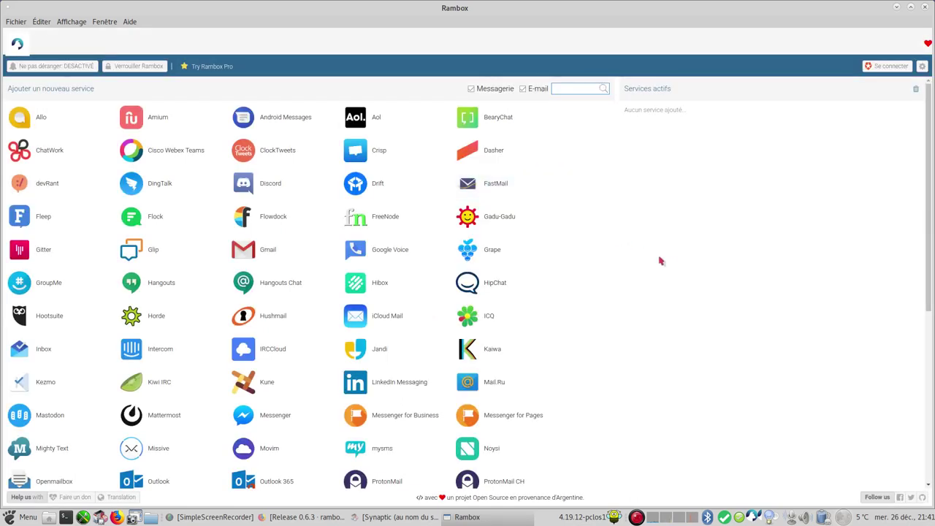
Browse the list of available services and add Telegram with its default options.
scroll(95, 220, down, 1)
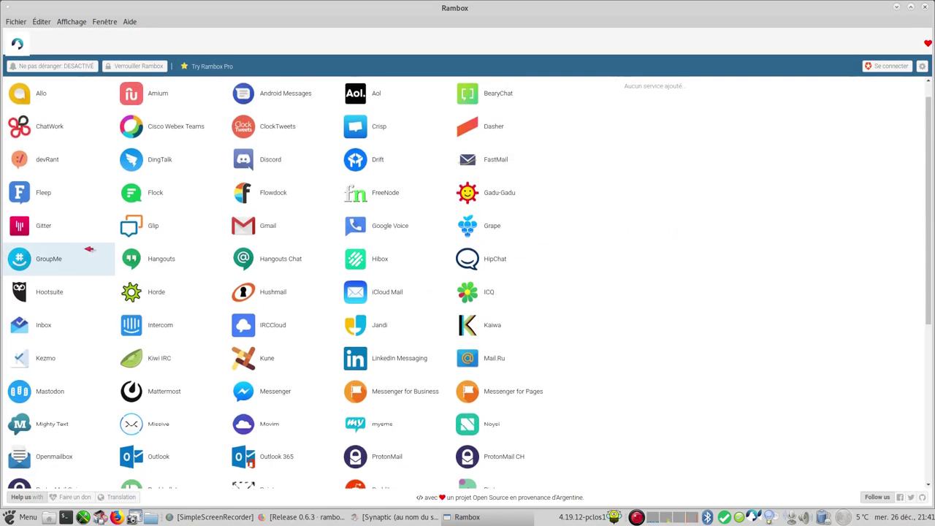
scroll(100, 246, up, 1)
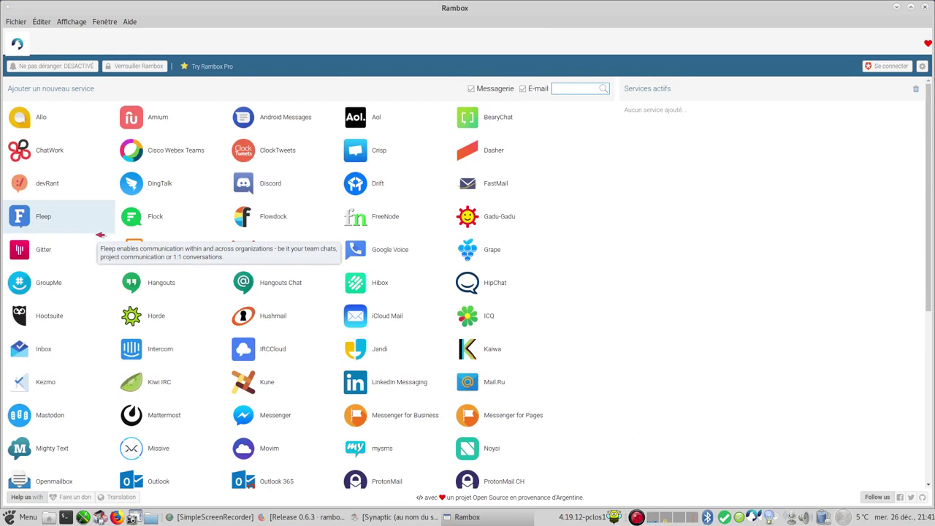
scroll(87, 250, down, 1)
scroll(73, 277, up, 1)
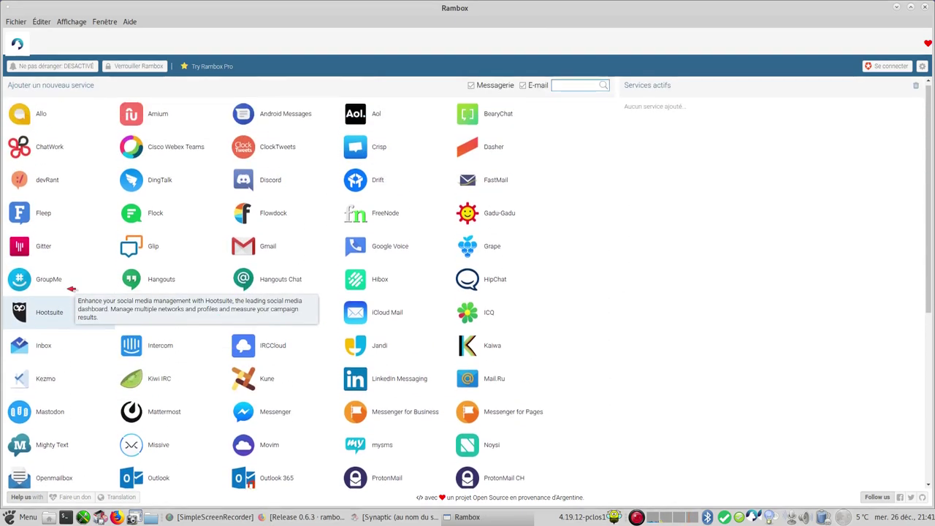
scroll(81, 269, down, 4)
scroll(82, 269, down, 4)
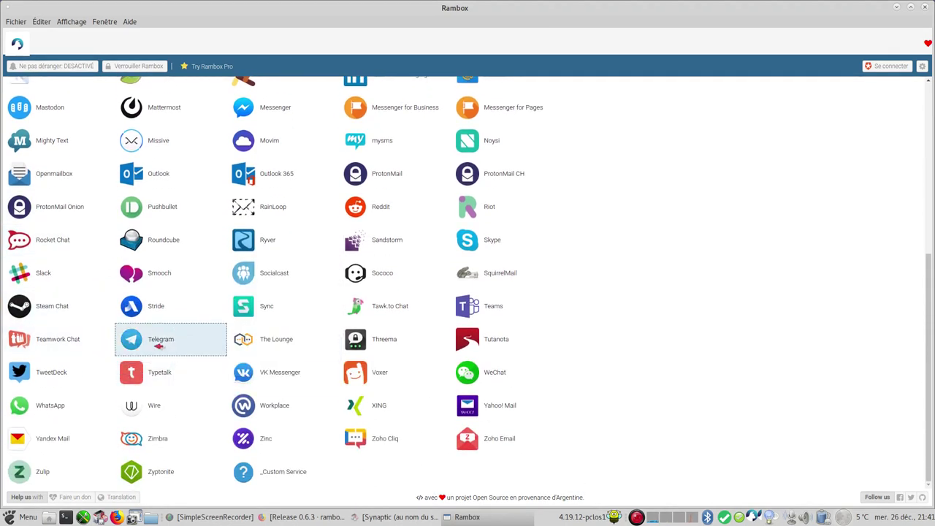
click(155, 344)
click(556, 337)
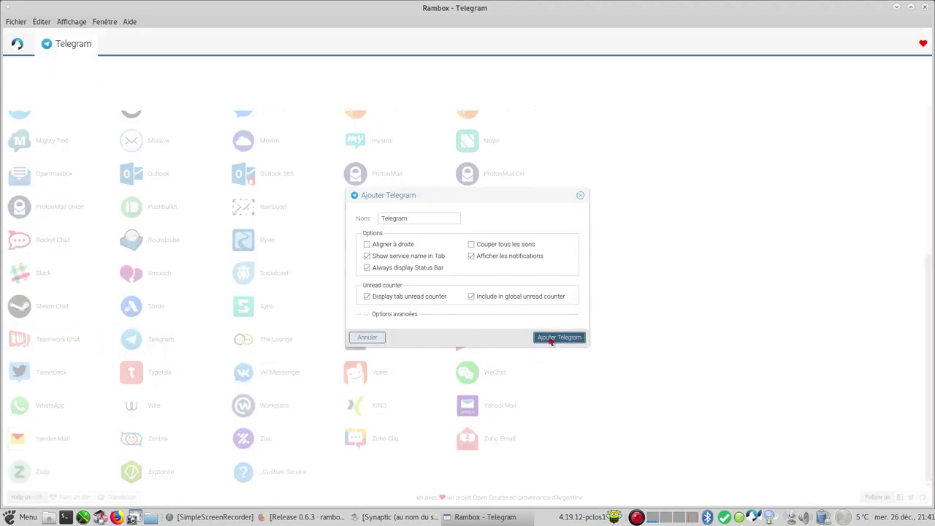
Return to the service list, filter it by "gm" and add Gmail with its default options.
click(18, 45)
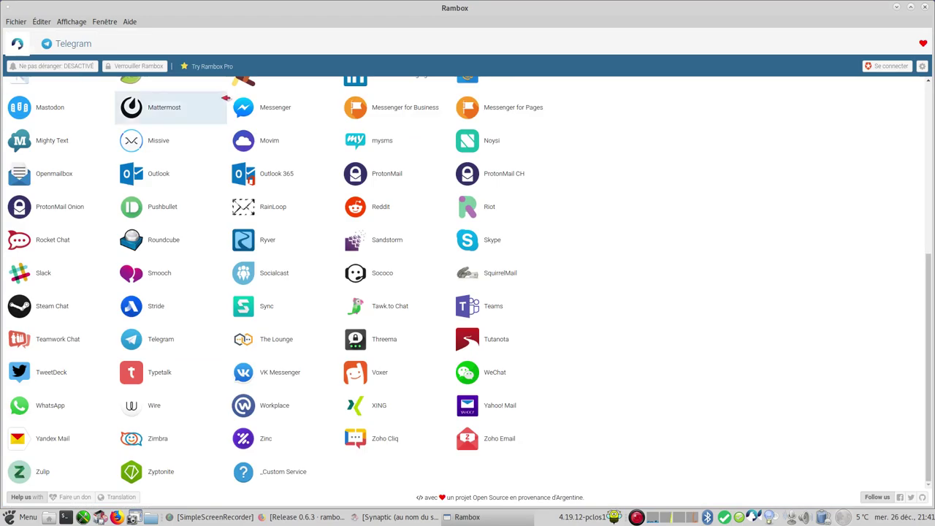
scroll(482, 212, up, 8)
click(568, 89)
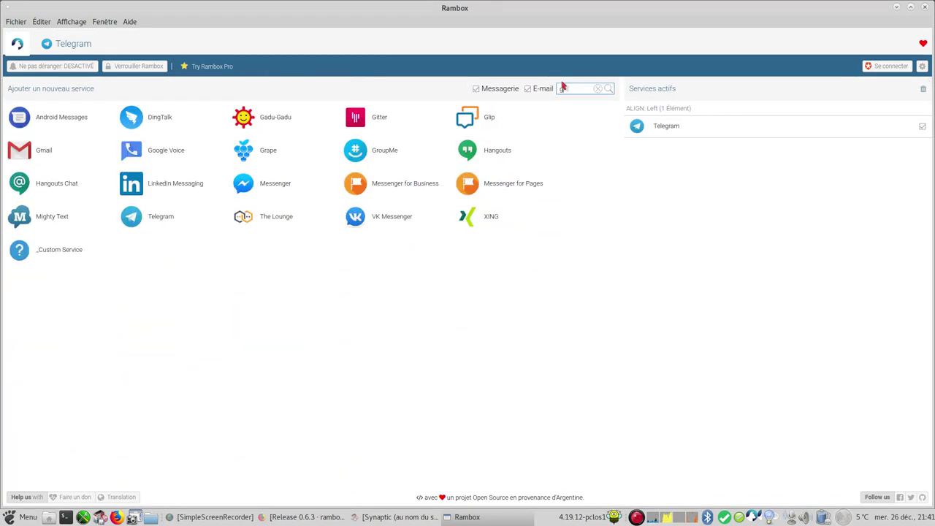
text(gm)
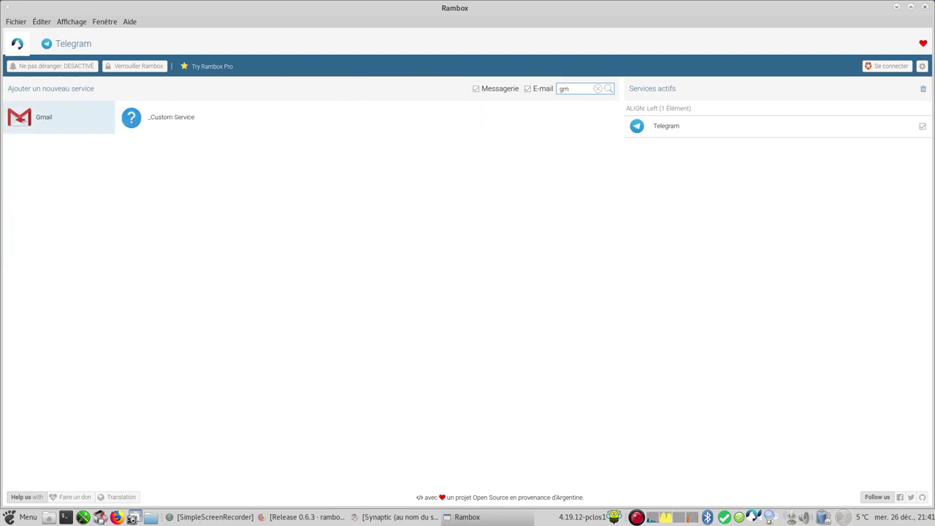
click(22, 118)
click(563, 358)
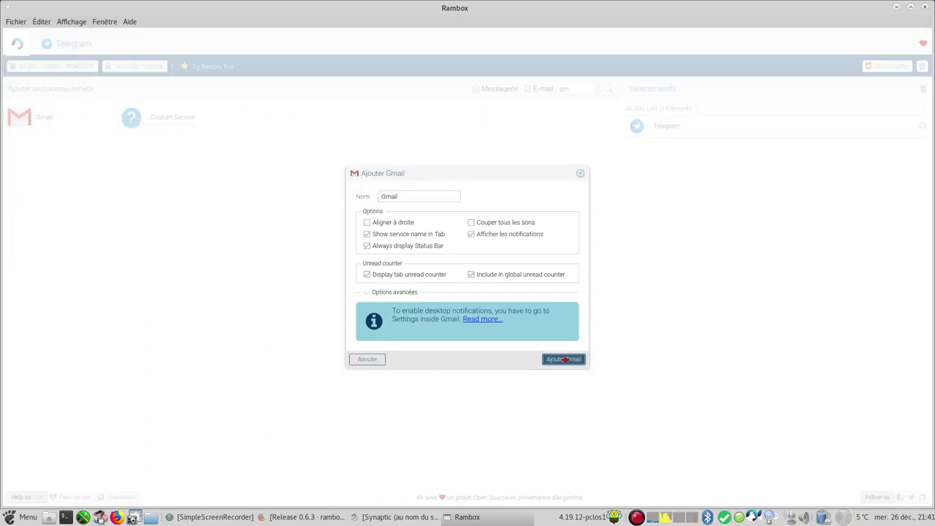
Go back to the service list, filter it by "dis" and add Discord with its default options.
click(26, 46)
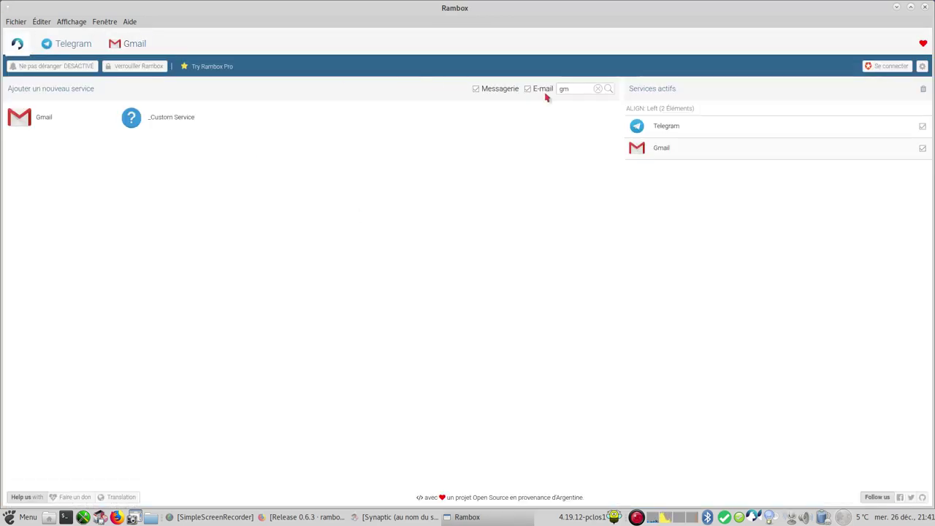
click(572, 89)
text(gm)
key(BackSpace)
key(BackSpace)
text(d)
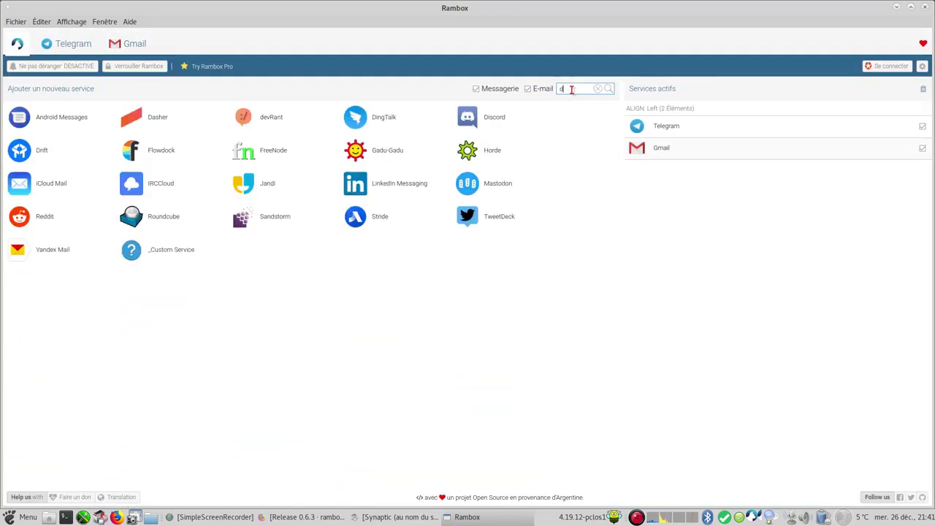
text(is)
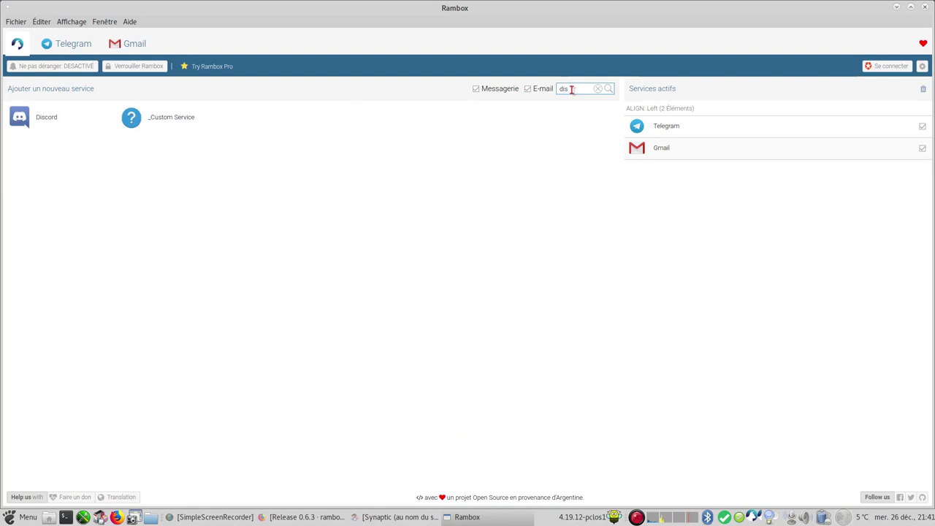
click(33, 117)
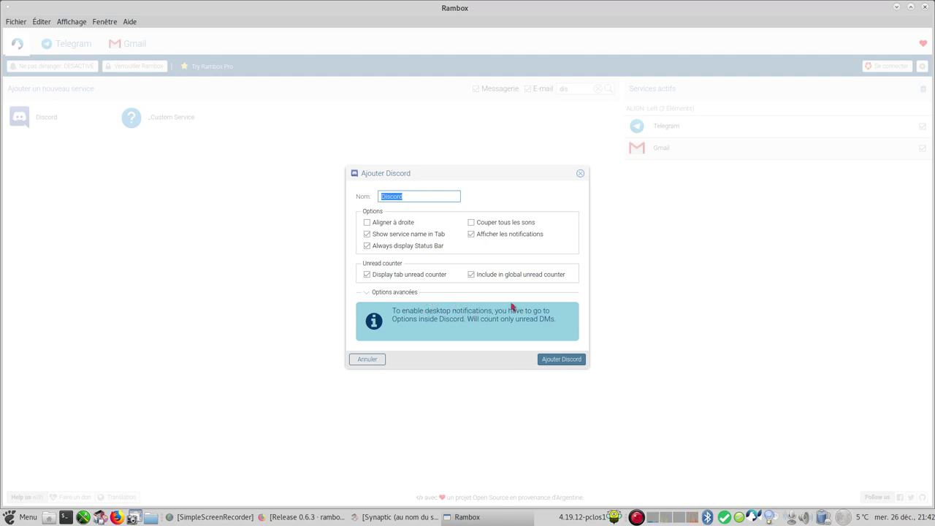
click(566, 359)
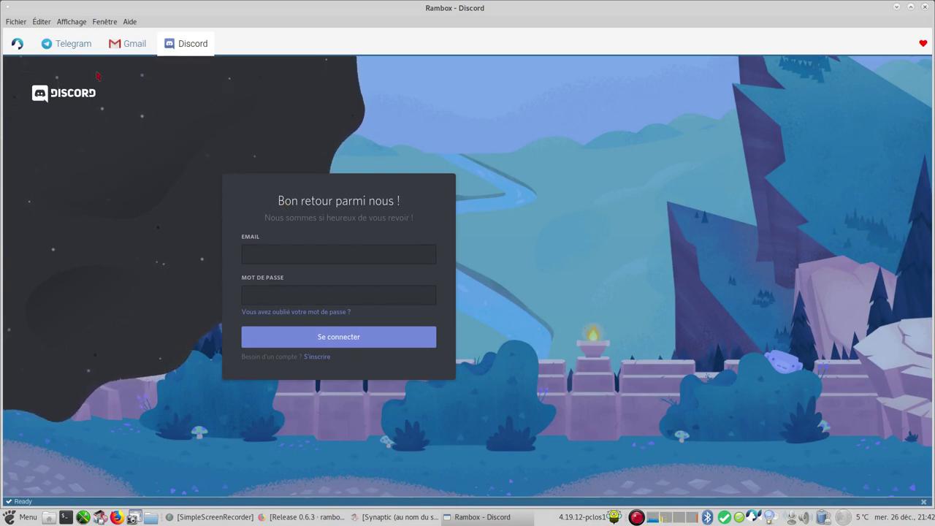
View the sign-in pages of the Gmail and Telegram services, and return to the Rambox home page.
click(114, 44)
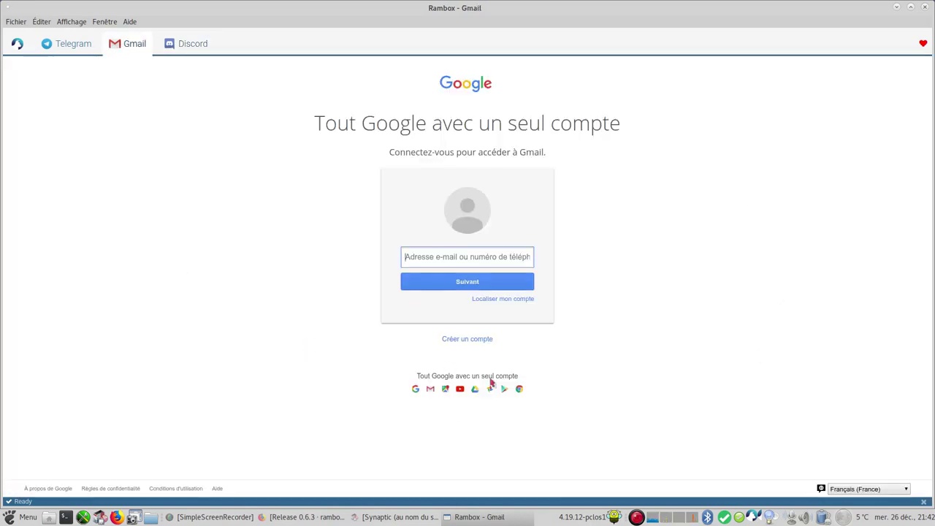
click(75, 44)
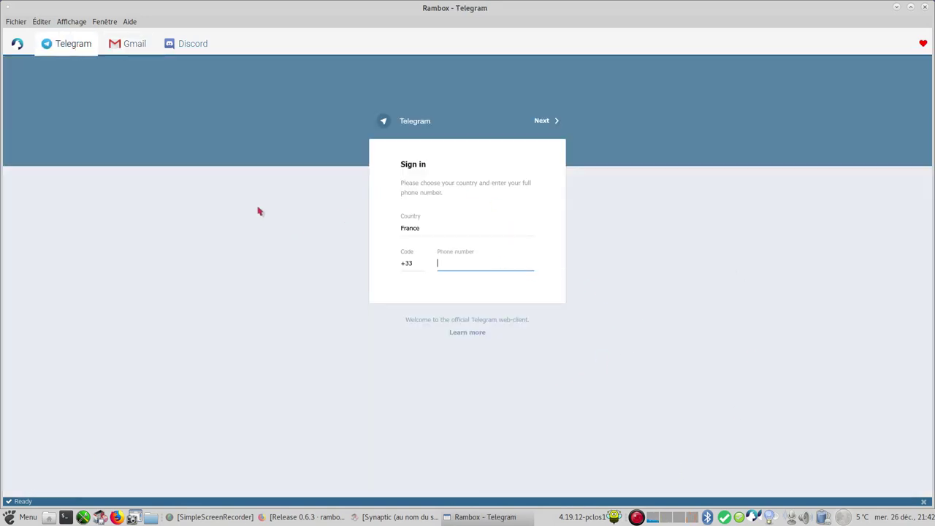
click(18, 43)
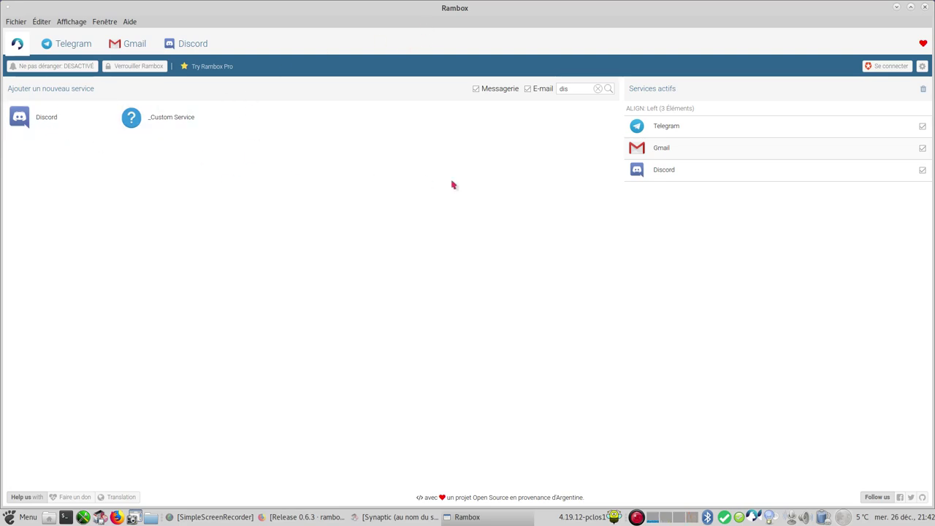
Filter the service list by "eve" and start a custom service named Evernote.
double_click(572, 90)
text(even)
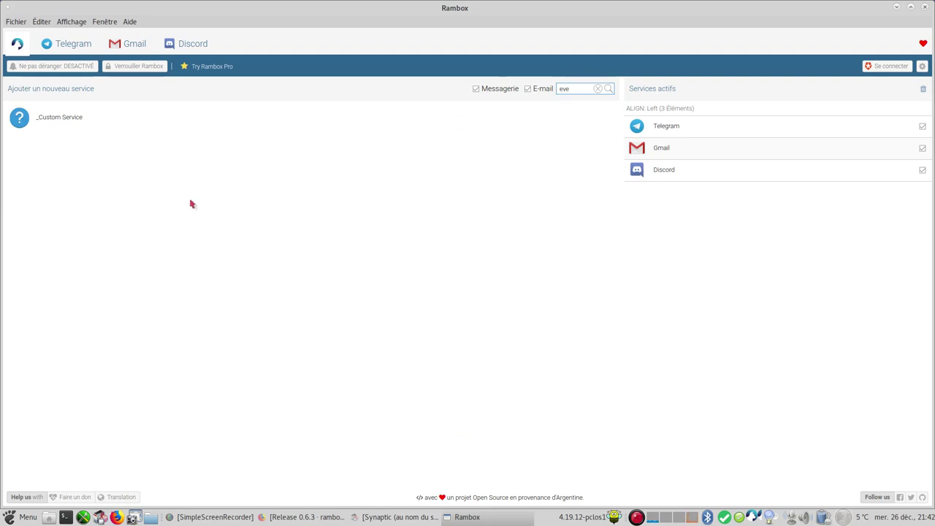
click(60, 119)
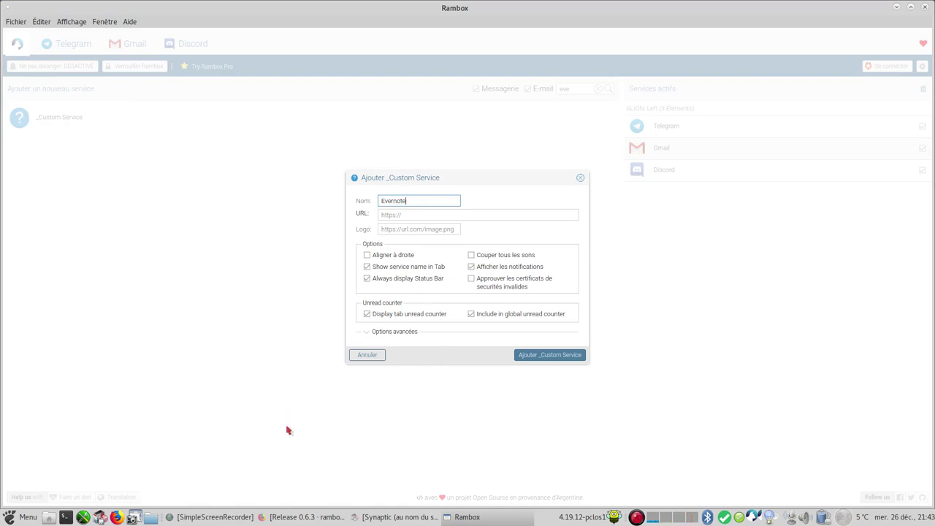
Switch to Firefox, show the pricing page of the Rambox website and open the app list linked from the Community Edition plan.
click(316, 517)
click(169, 42)
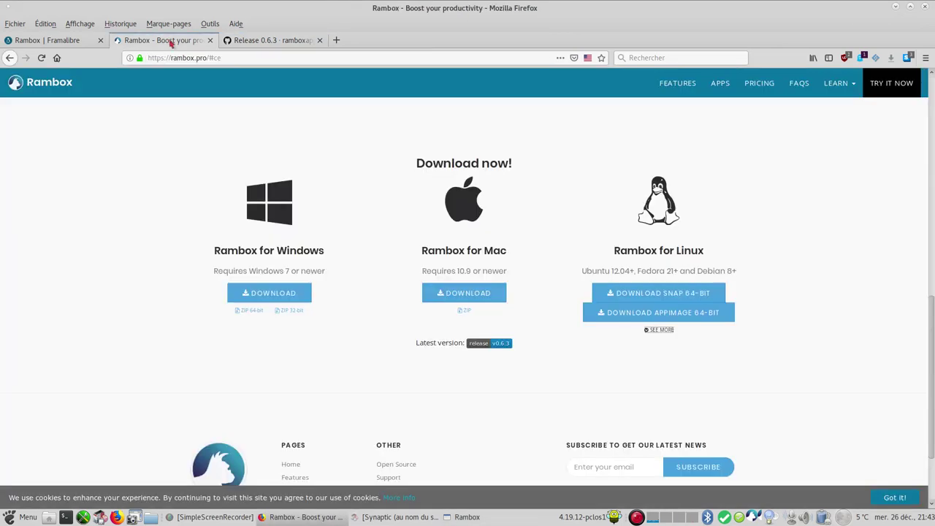
scroll(594, 258, up, 15)
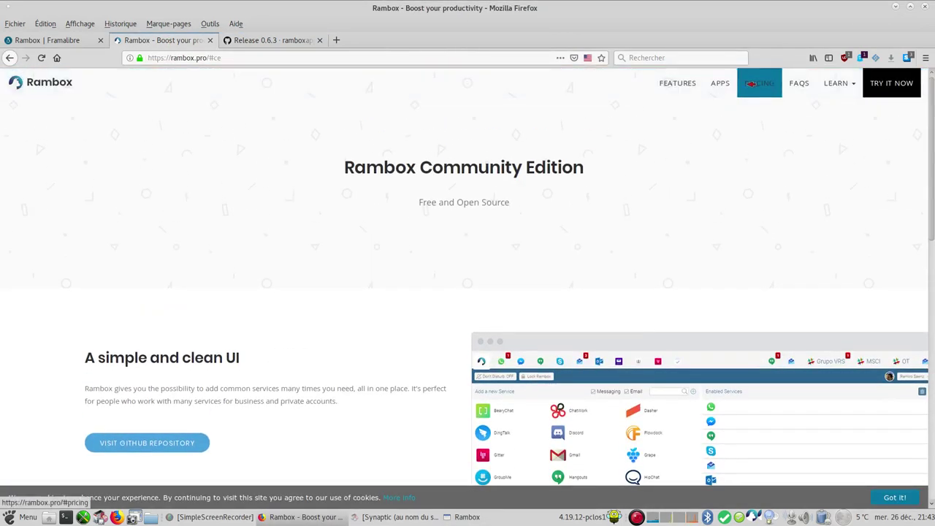
click(751, 84)
scroll(92, 326, down, 2)
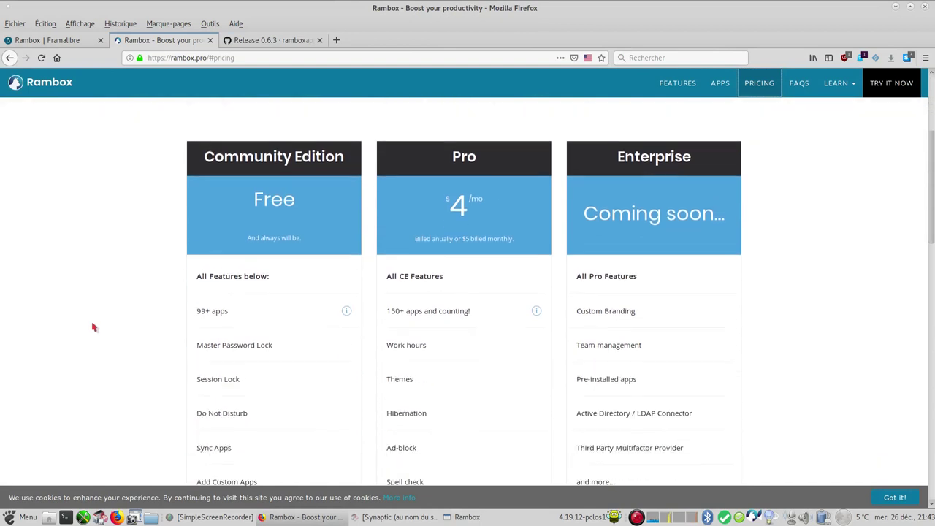
click(348, 309)
Browse the supported apps, filter them by the letter E and open Evernote's website from its card.
scroll(176, 357, down, 4)
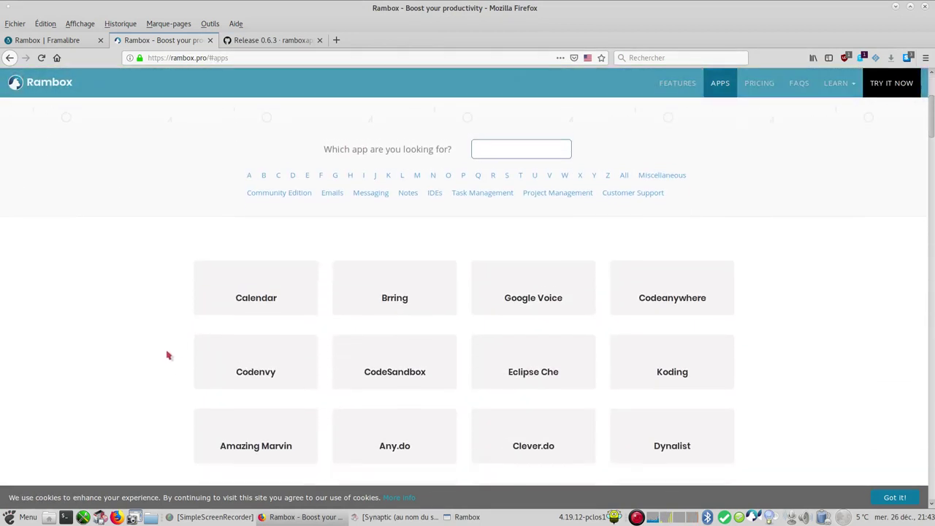
scroll(146, 322, up, 5)
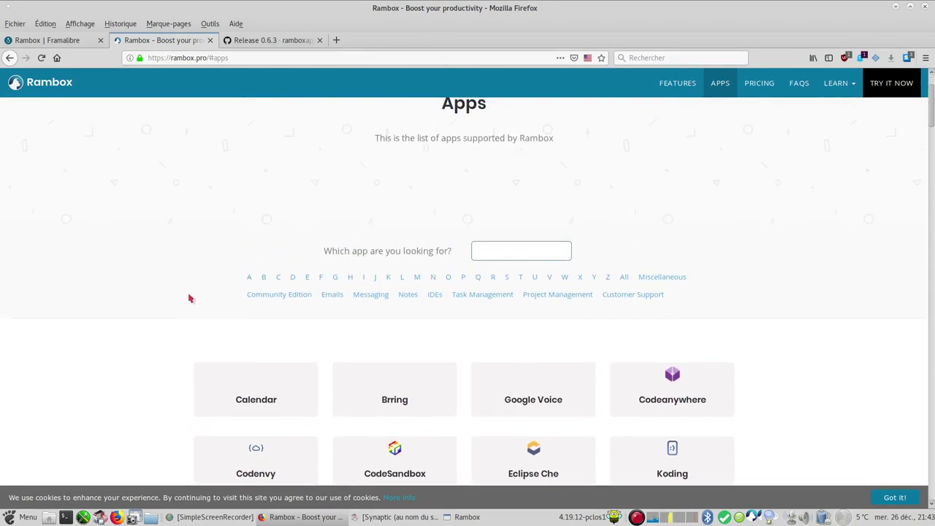
scroll(187, 310, down, 4)
scroll(307, 292, up, 4)
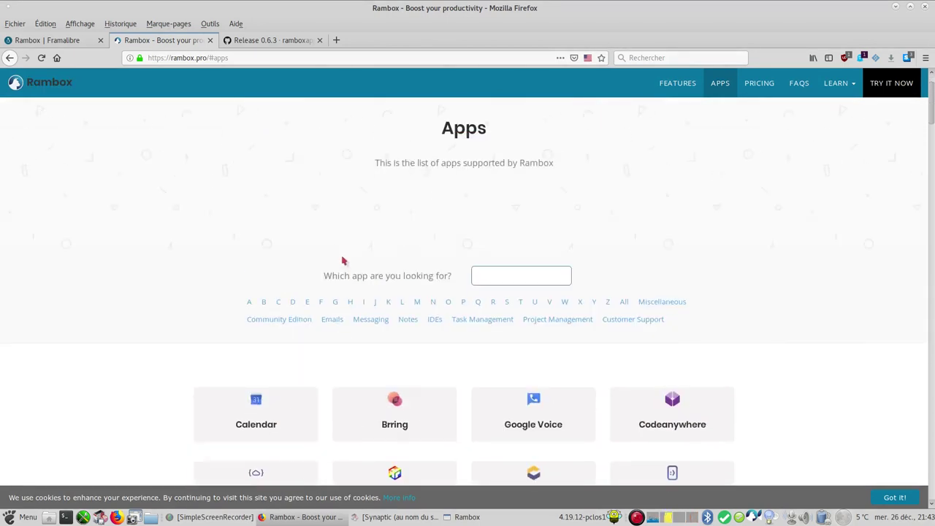
scroll(350, 299, up, 1)
click(308, 342)
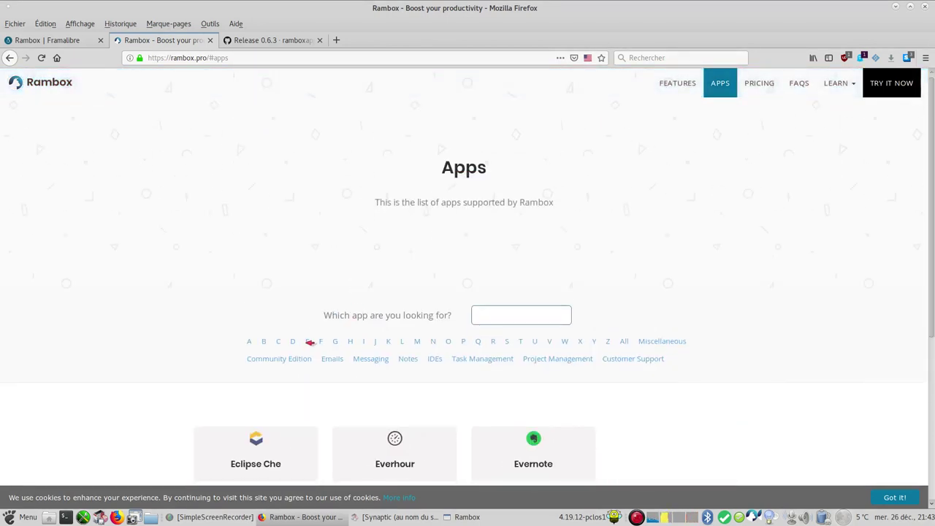
scroll(179, 301, down, 5)
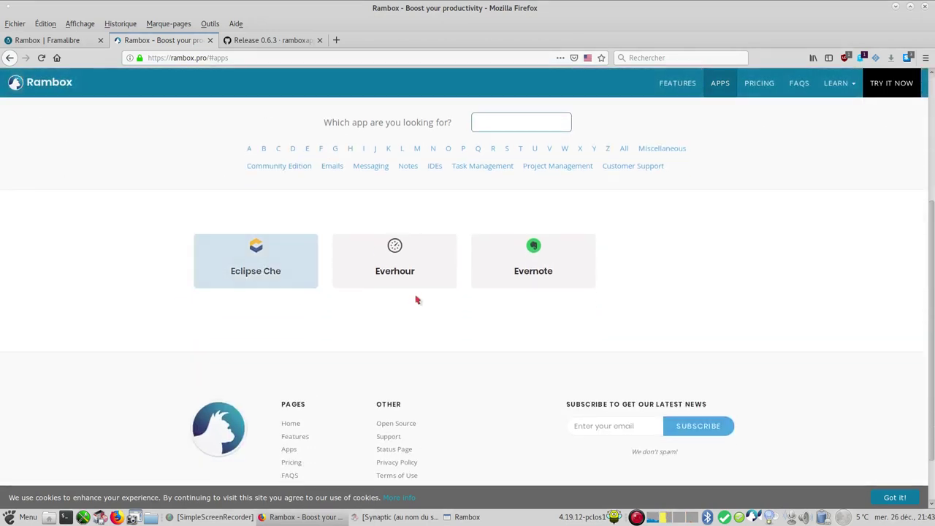
click(537, 265)
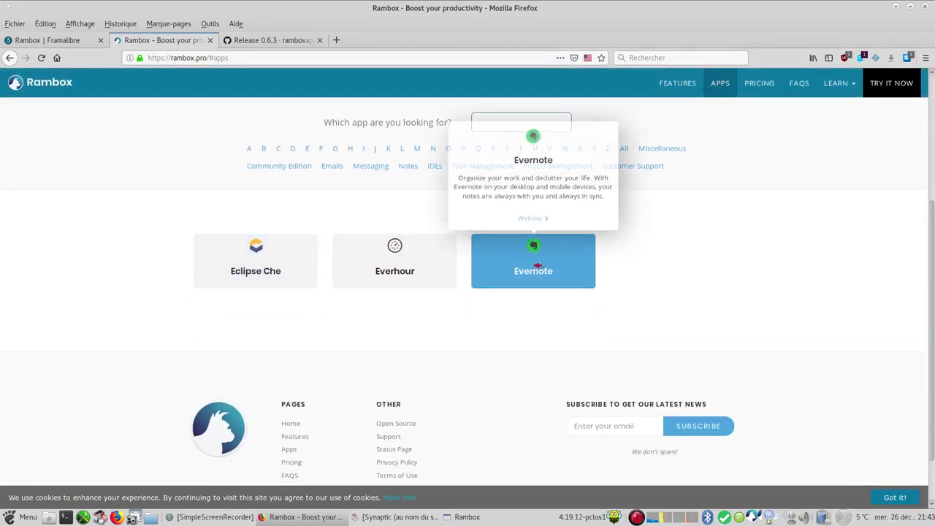
click(540, 217)
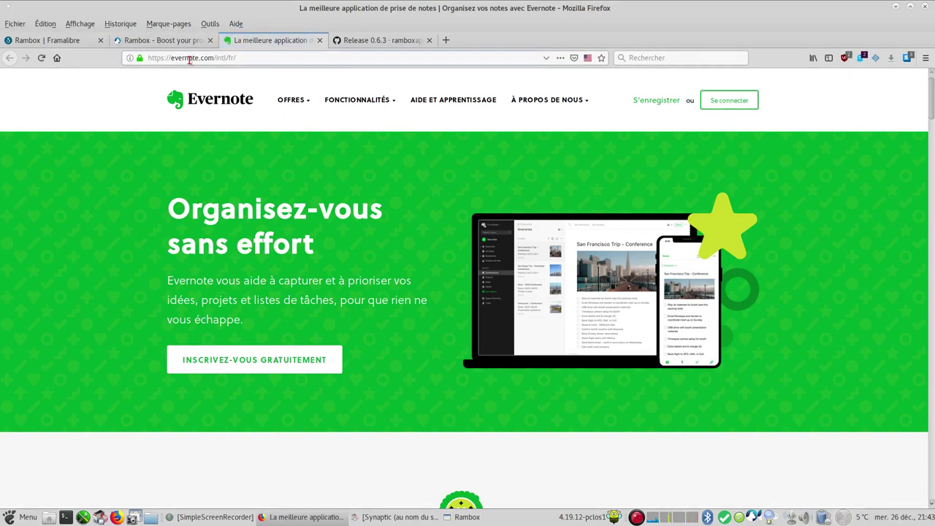
Copy the full web address of the Evernote home page.
click(189, 60)
key(ctrl+c)
right_click(189, 60)
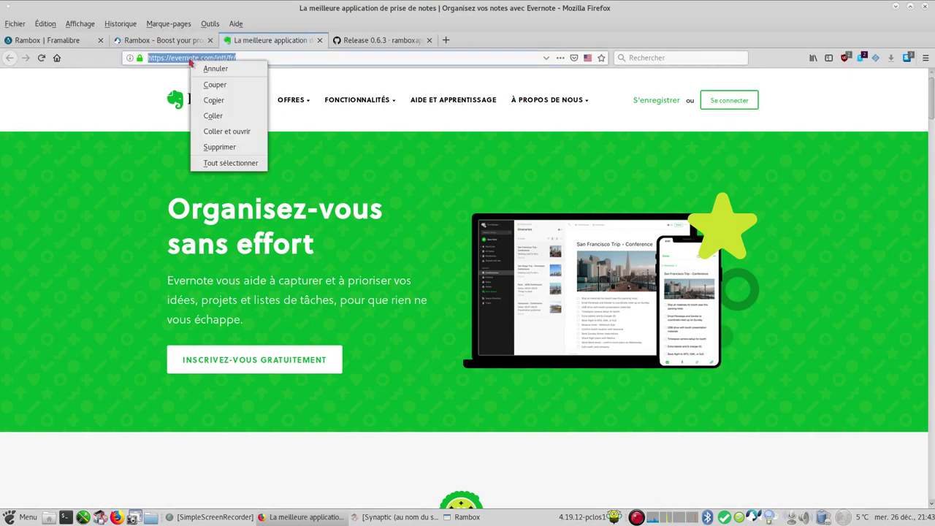
click(228, 103)
click(466, 517)
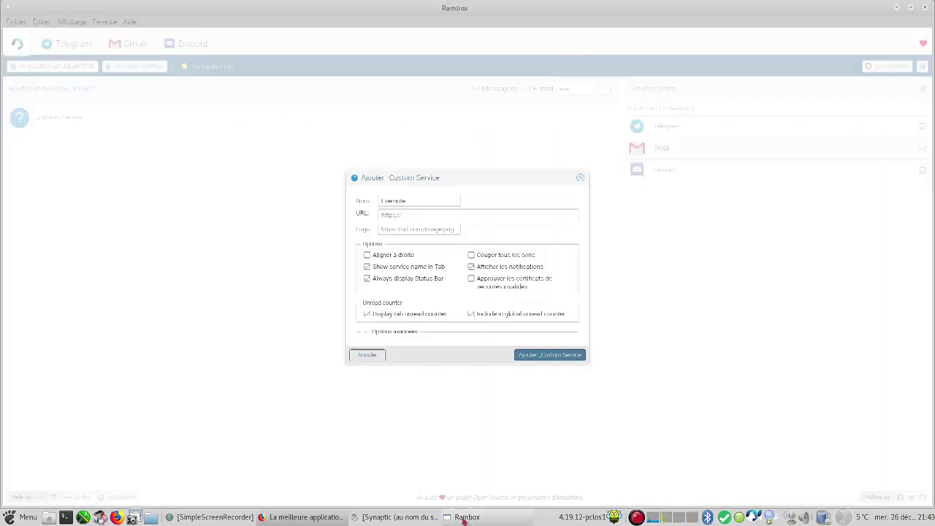
click(403, 214)
right_click(404, 214)
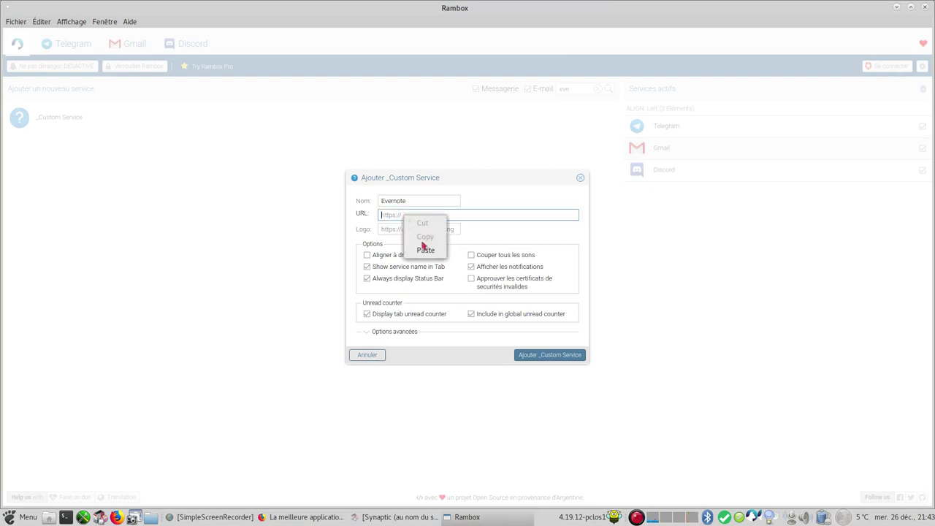
click(424, 251)
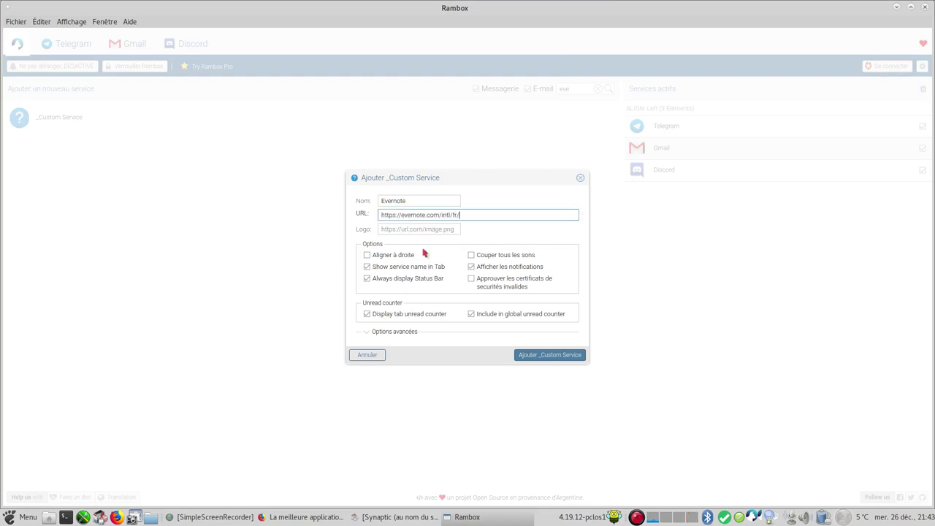
click(551, 355)
click(17, 43)
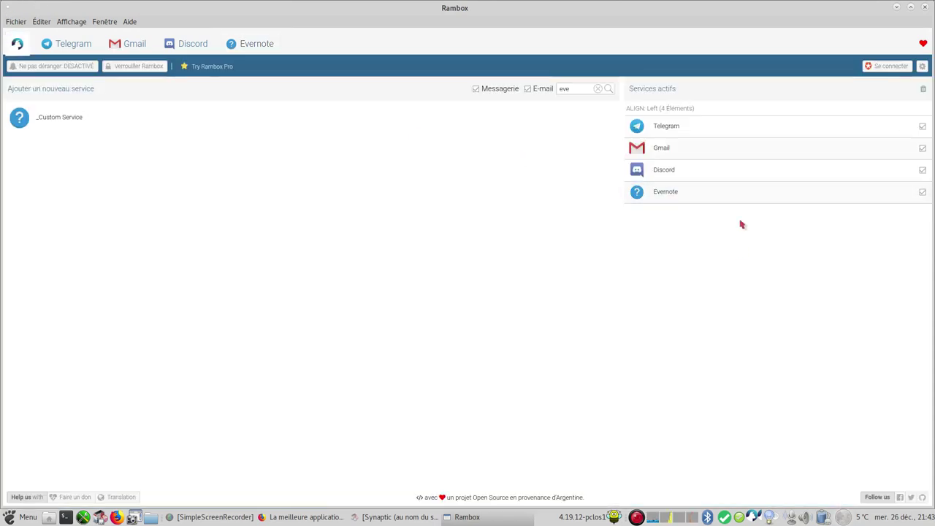
mouse_move(667, 202)
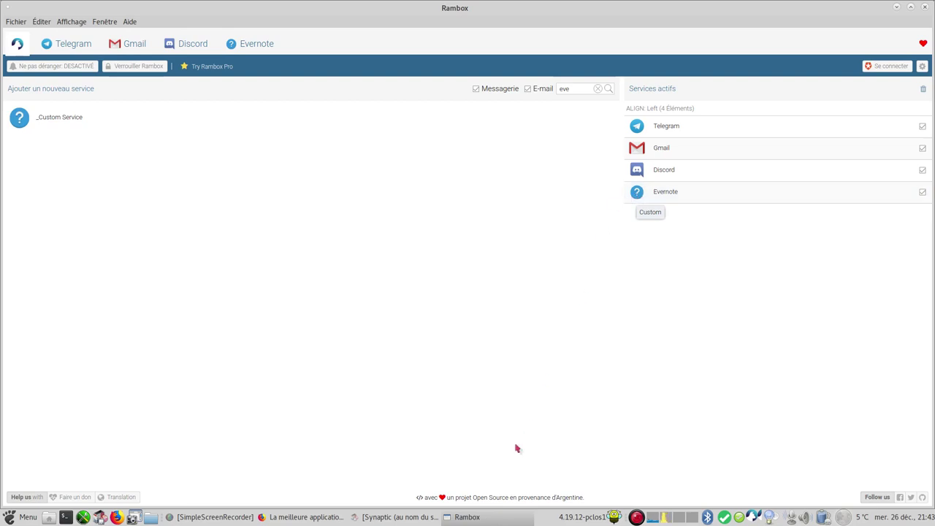
Switch to Firefox, open Evernote's sign-in page and list the media in its page information.
click(306, 517)
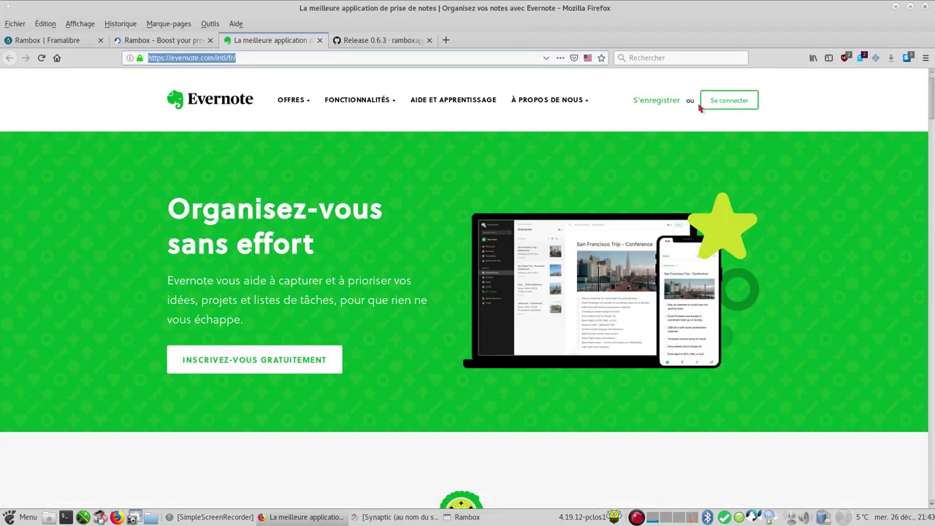
click(733, 100)
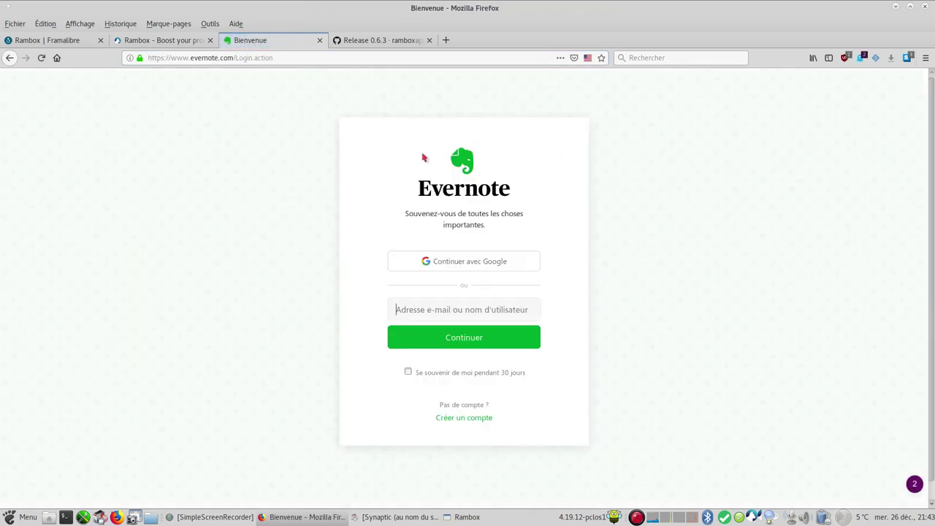
right_click(466, 160)
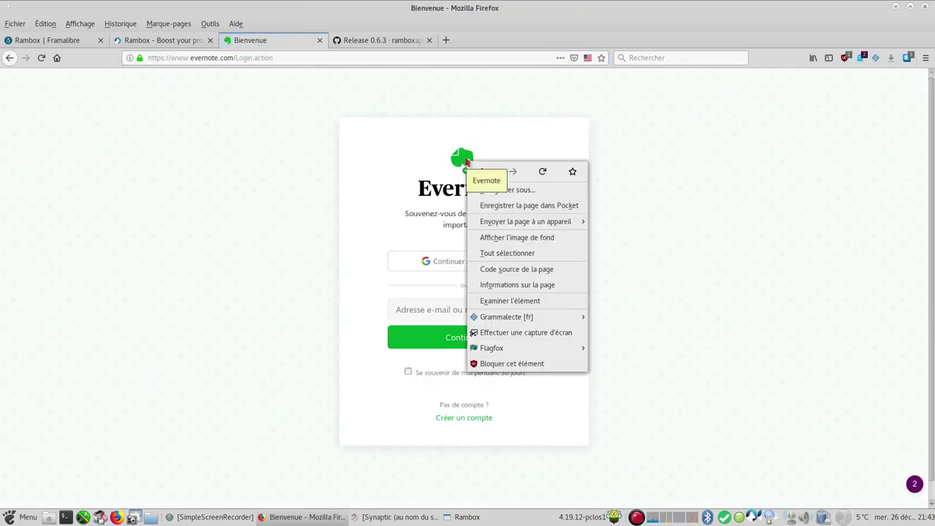
click(519, 286)
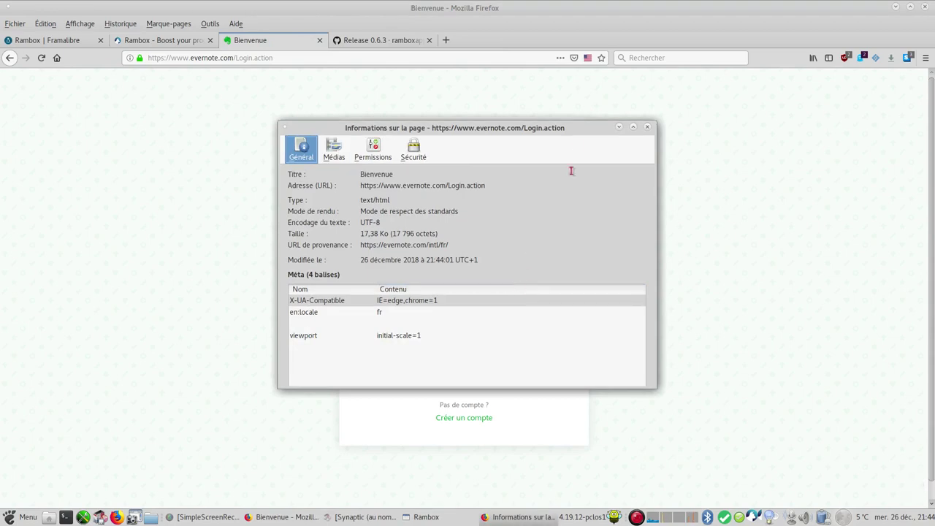
click(334, 151)
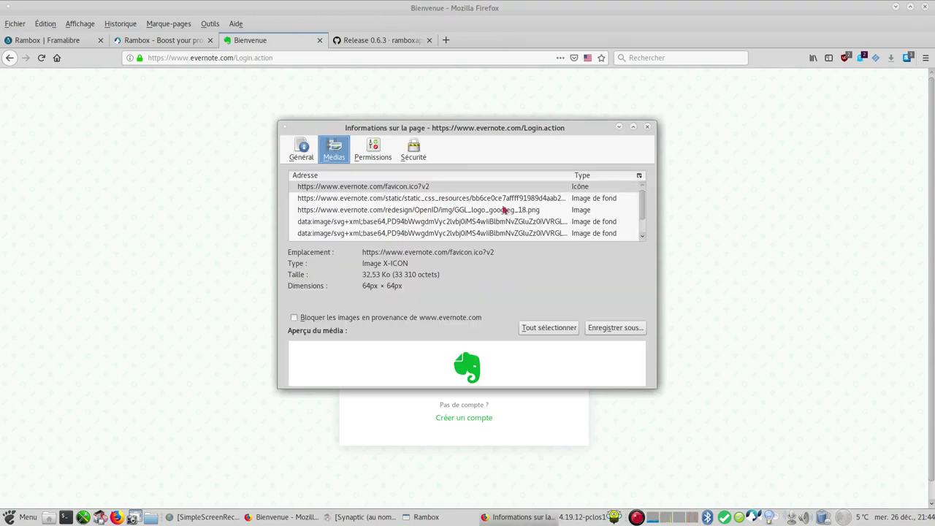
click(418, 199)
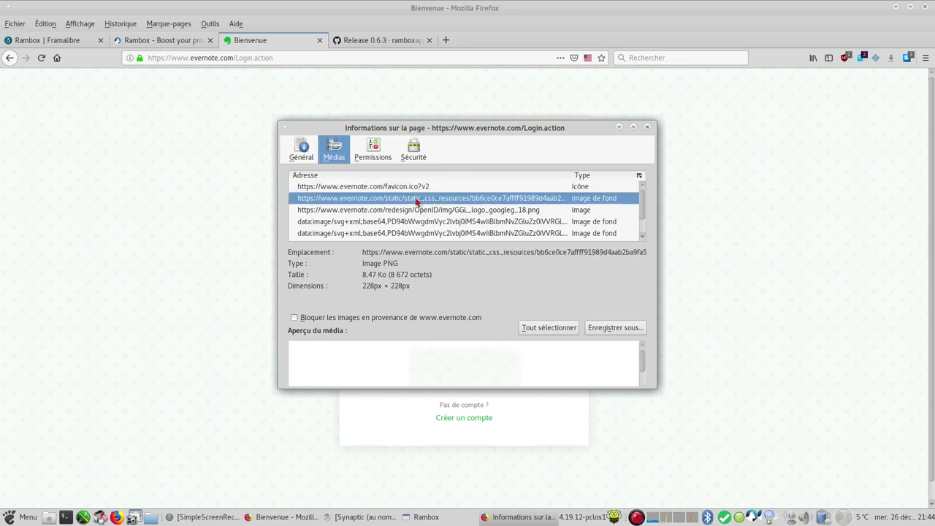
click(417, 210)
click(411, 221)
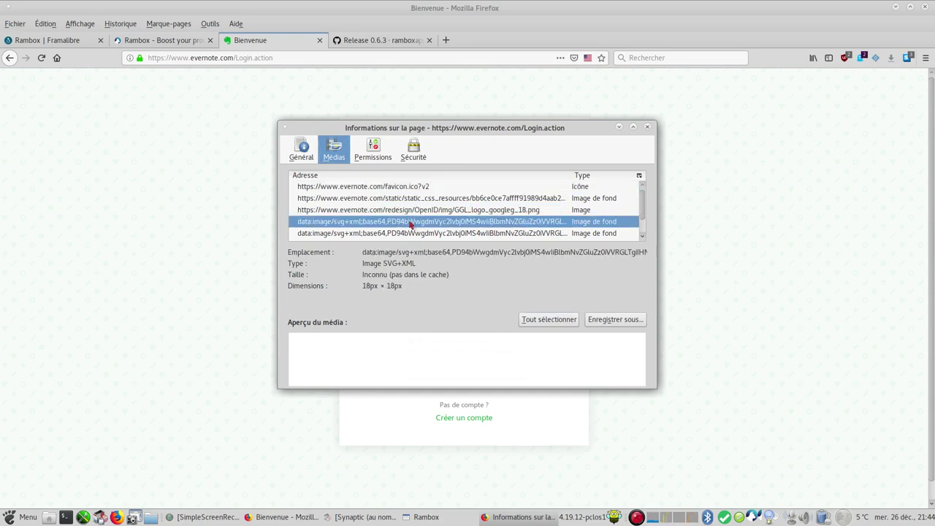
click(343, 189)
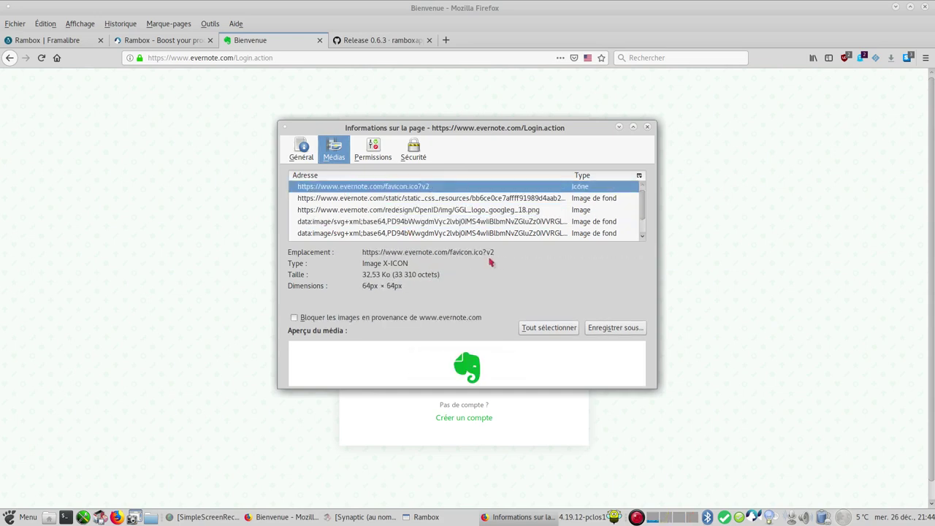
drag(495, 252, 363, 252)
key(ctrl+c)
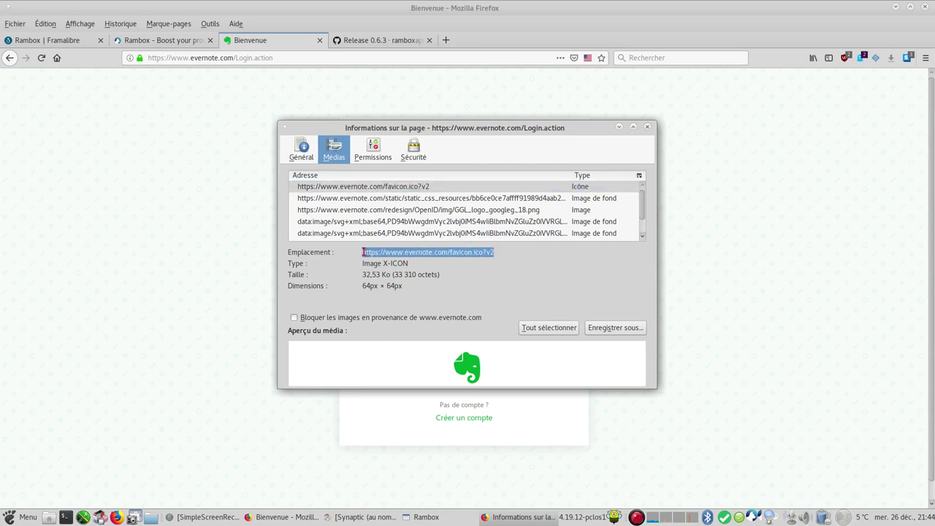
right_click(364, 253)
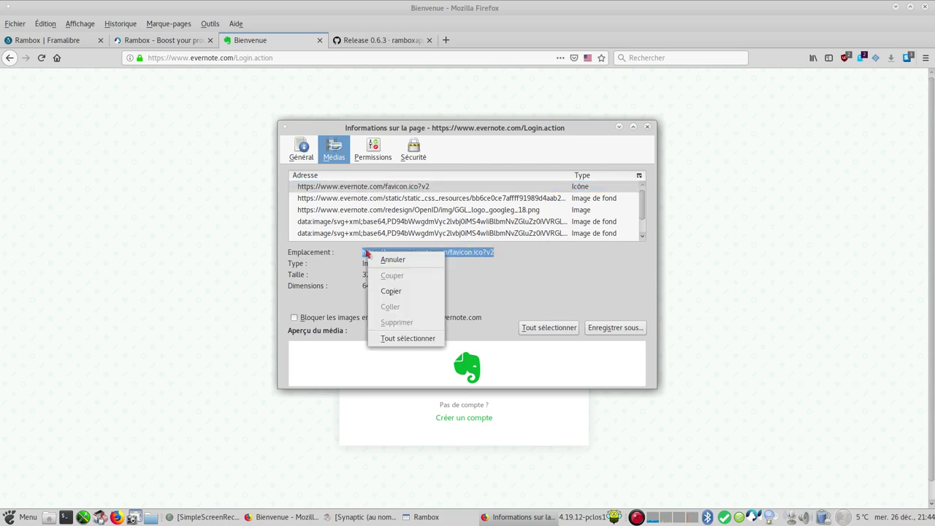
click(407, 292)
click(139, 243)
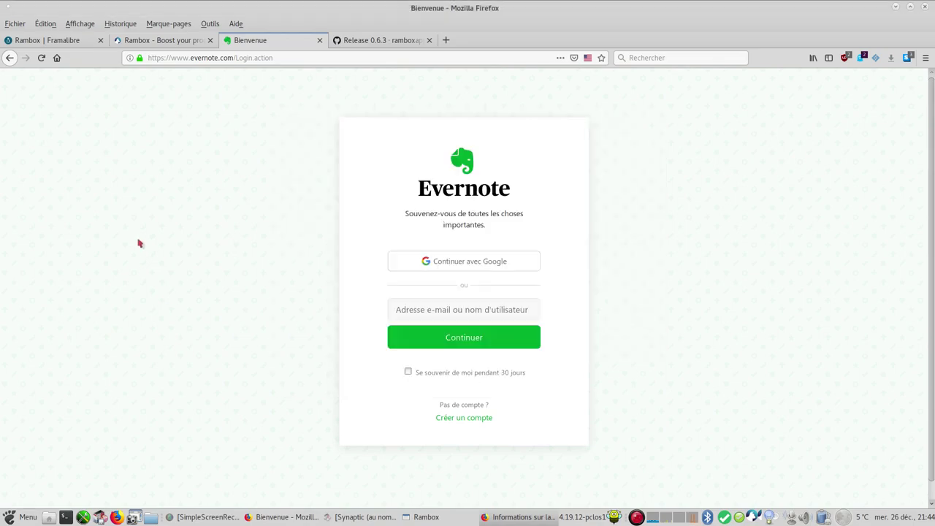
Switch to Rambox, edit the Evernote service to use the copied favicon address as its logo, and save the change.
click(424, 516)
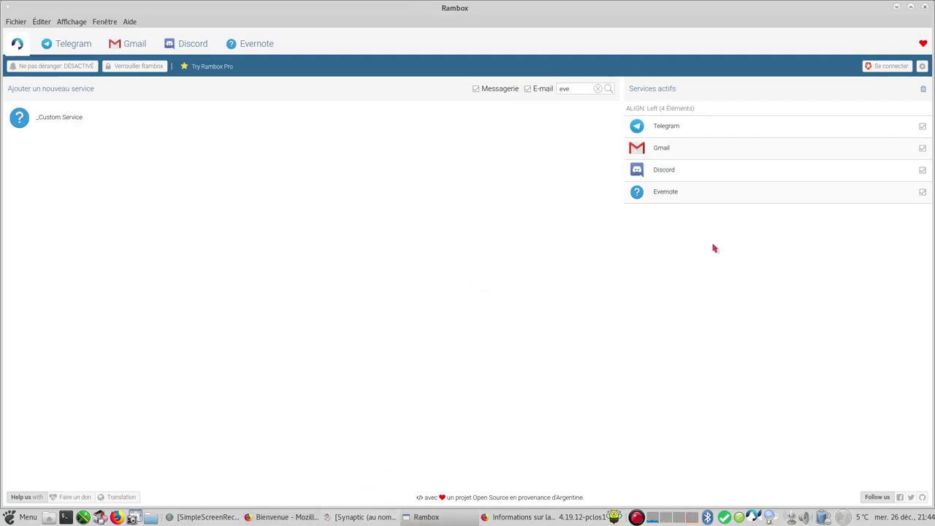
click(923, 192)
click(923, 193)
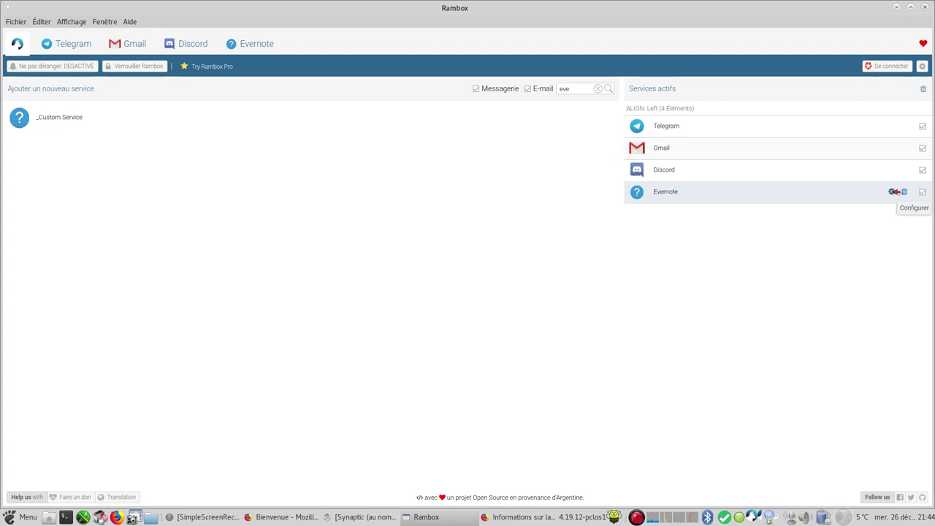
click(893, 191)
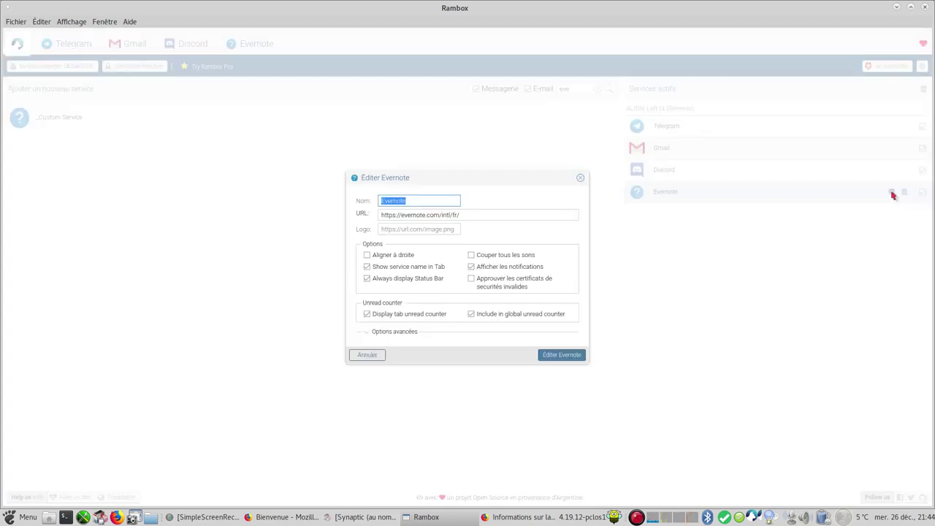
click(421, 229)
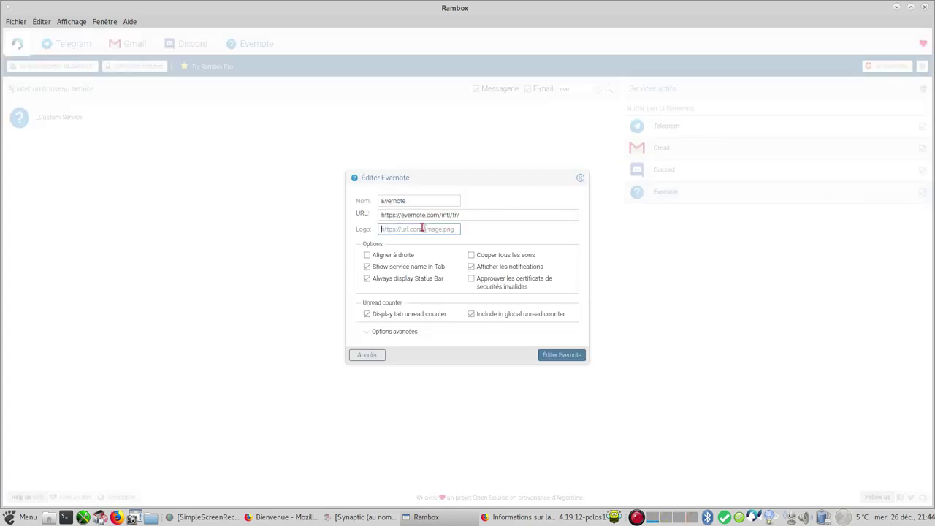
right_click(422, 229)
click(445, 261)
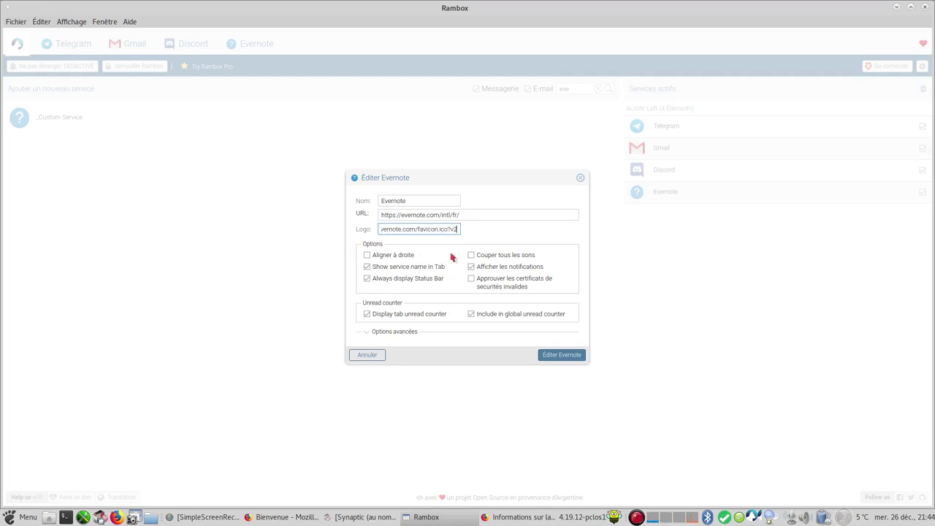
click(562, 355)
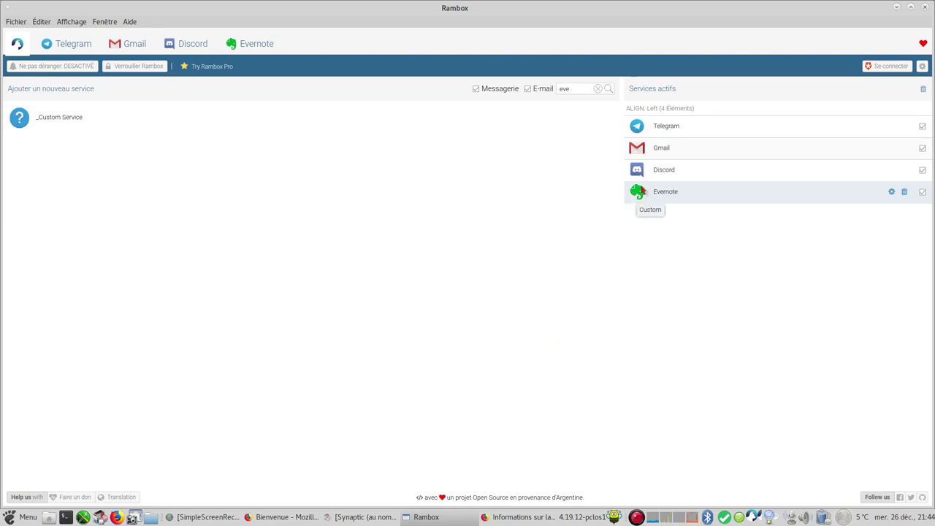
View the Telegram, Gmail, Discord and Evernote services one after another and return to the service list.
click(78, 44)
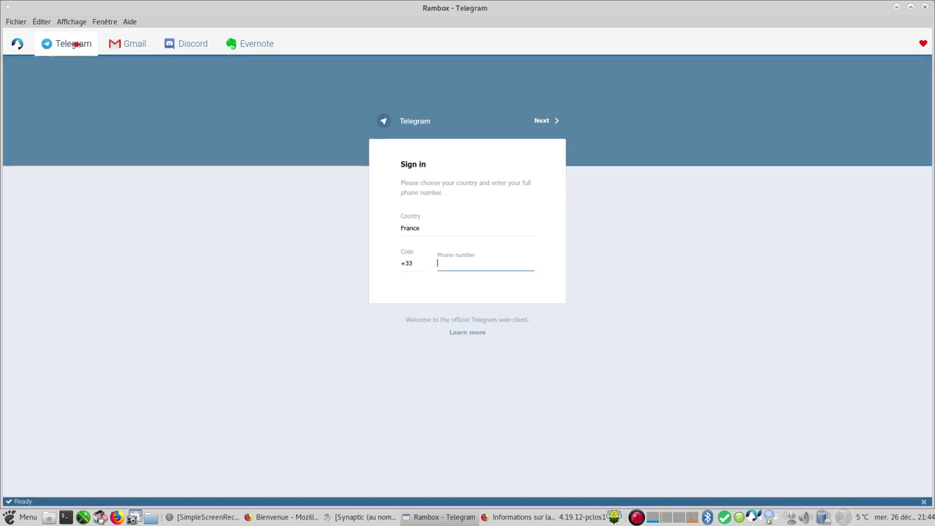
click(140, 44)
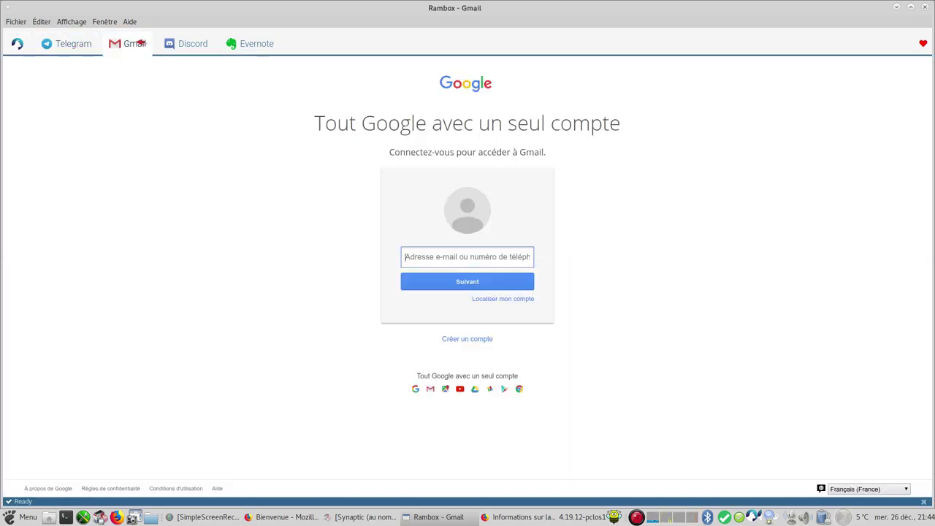
click(186, 44)
click(247, 44)
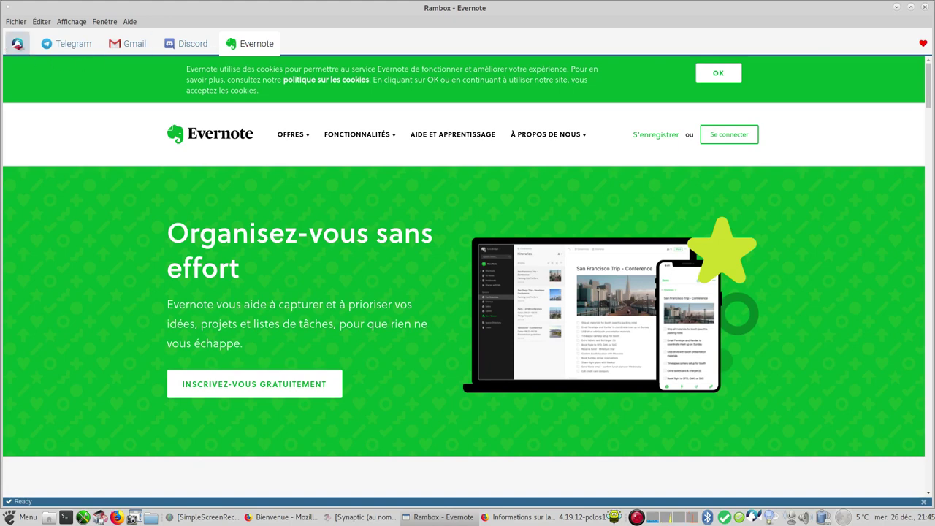
click(17, 44)
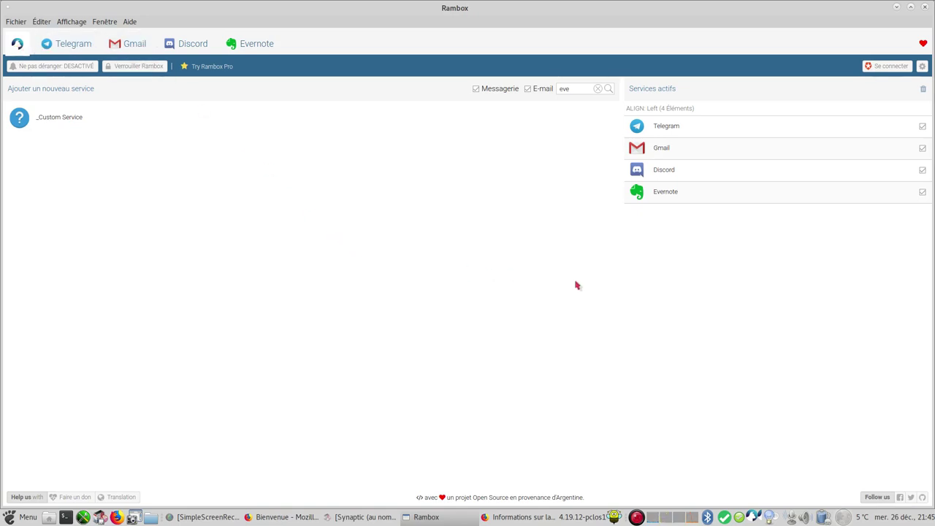
Delete the Evernote service, then remove all remaining active services, confirming both deletions.
mouse_move(867, 192)
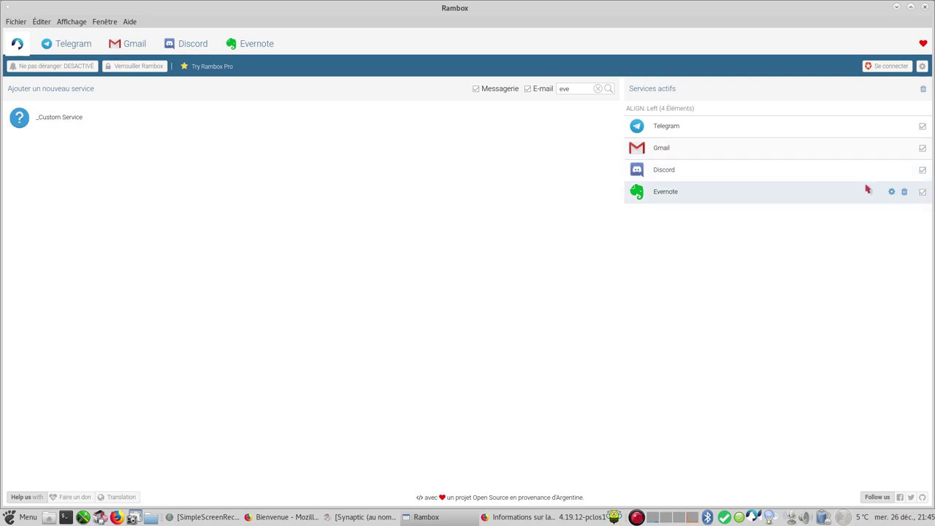
click(906, 194)
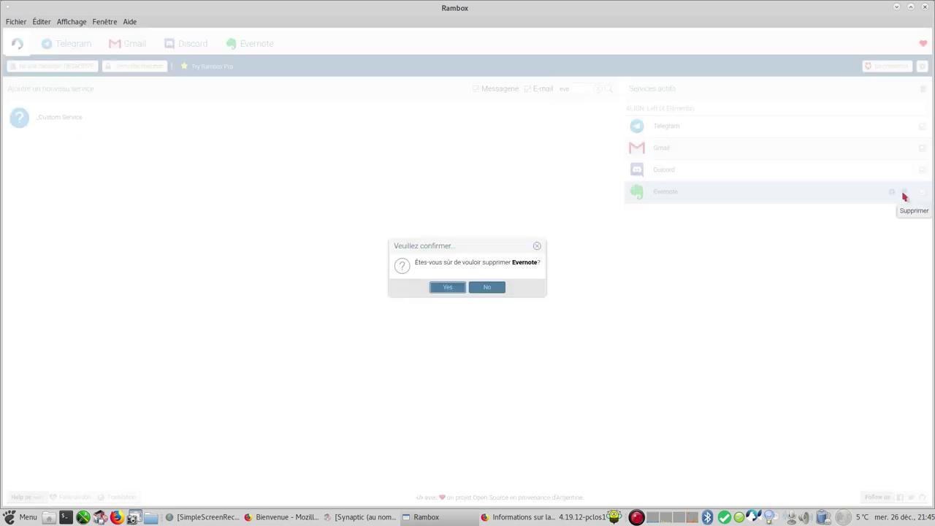
click(445, 286)
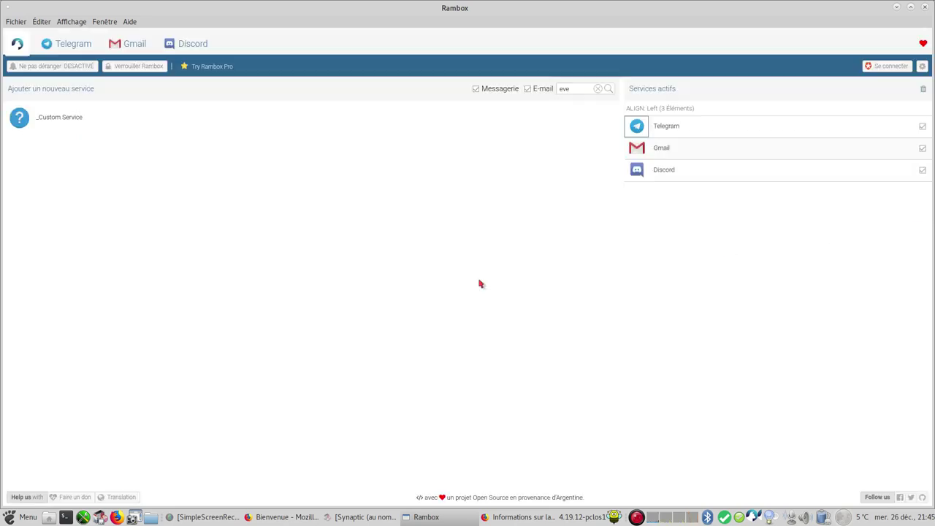
click(923, 89)
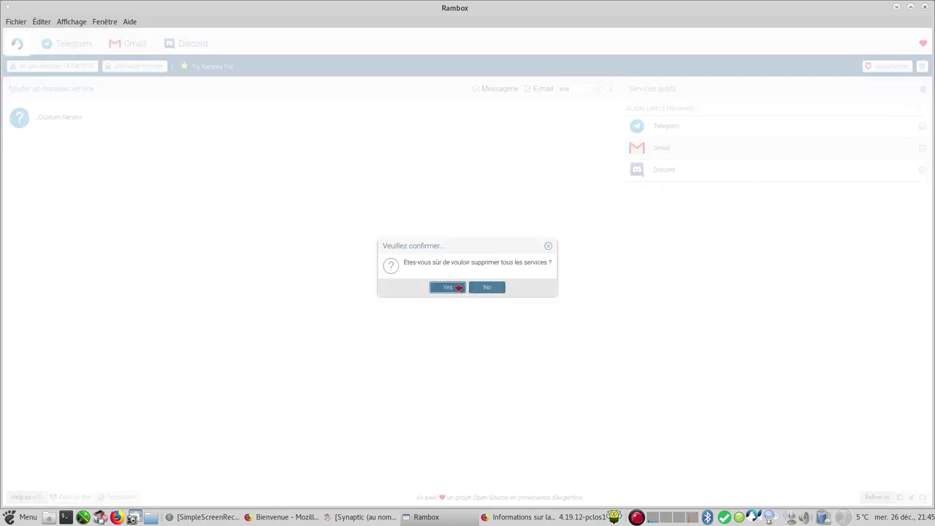
click(457, 287)
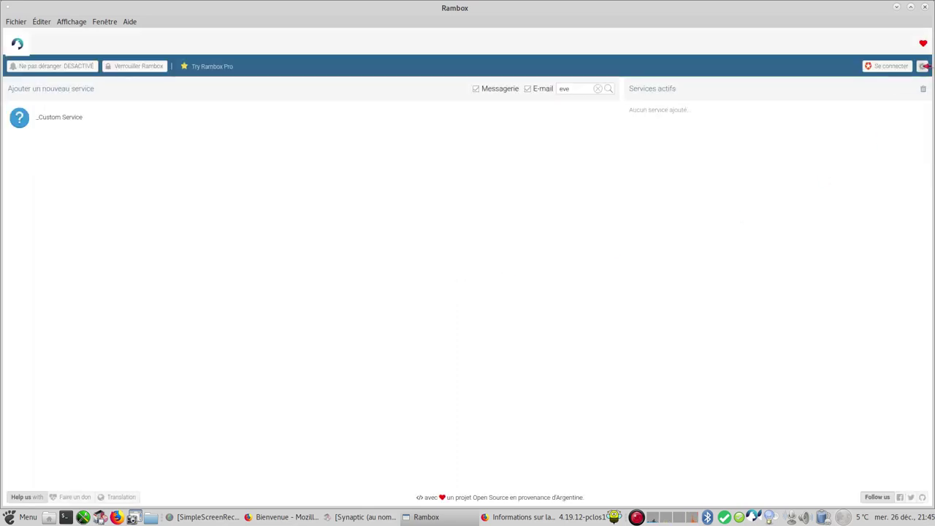
Review the Rambox preferences and close them without saving.
click(923, 66)
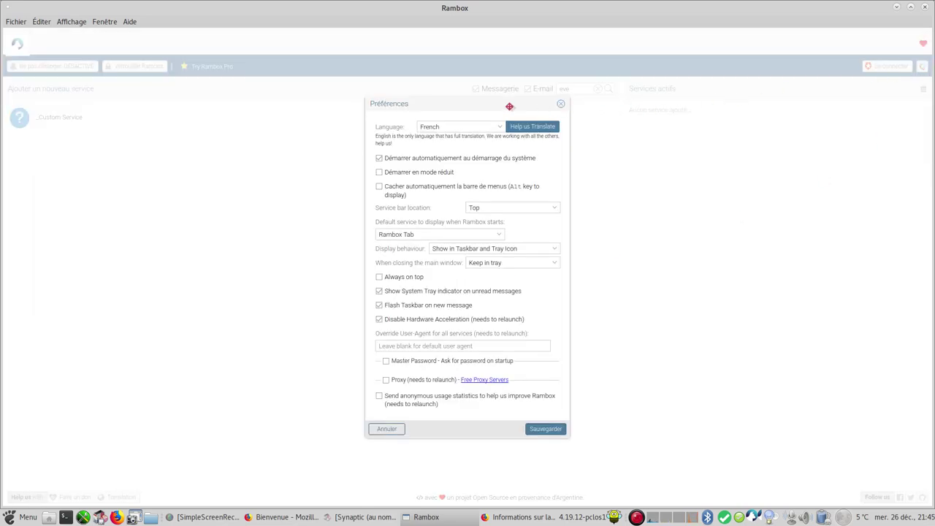
click(562, 104)
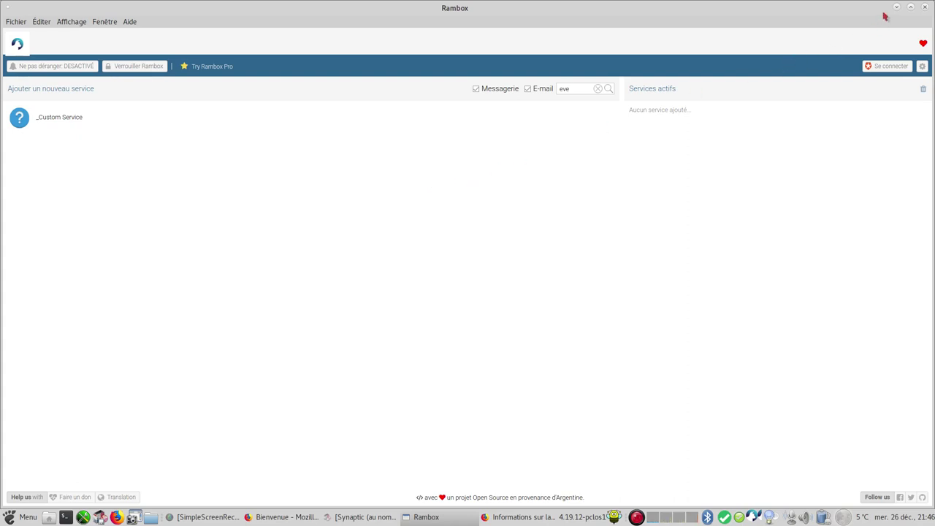
Hide the Rambox window through its system tray entry, minimize Firefox and close its page information window.
right_click(752, 516)
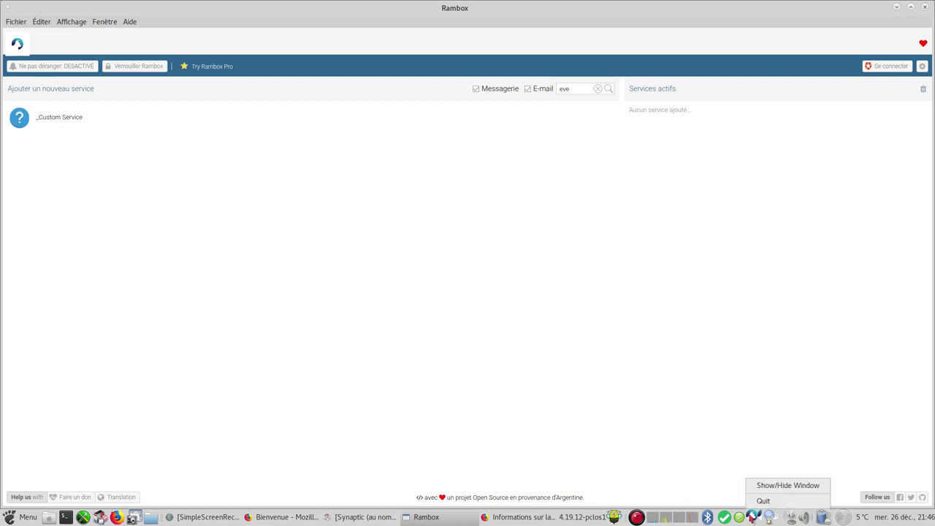
click(764, 494)
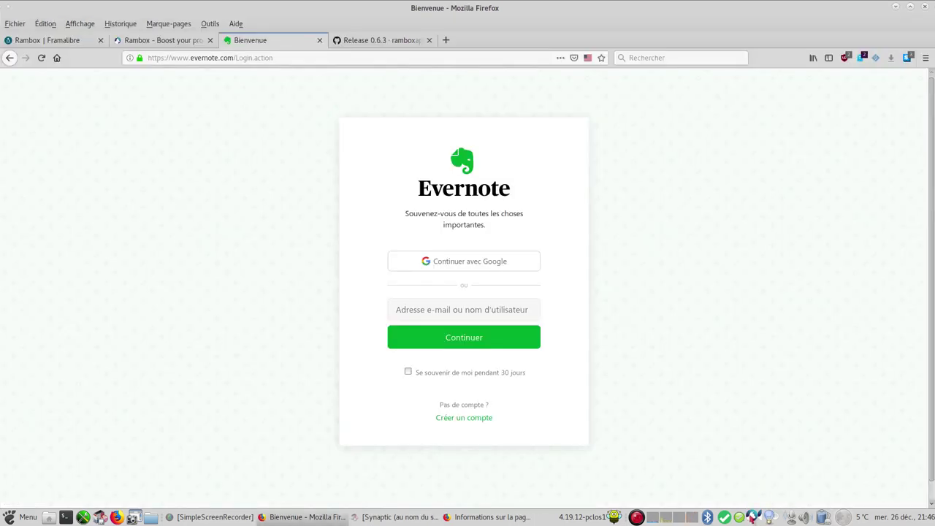
right_click(753, 517)
click(832, 182)
click(896, 7)
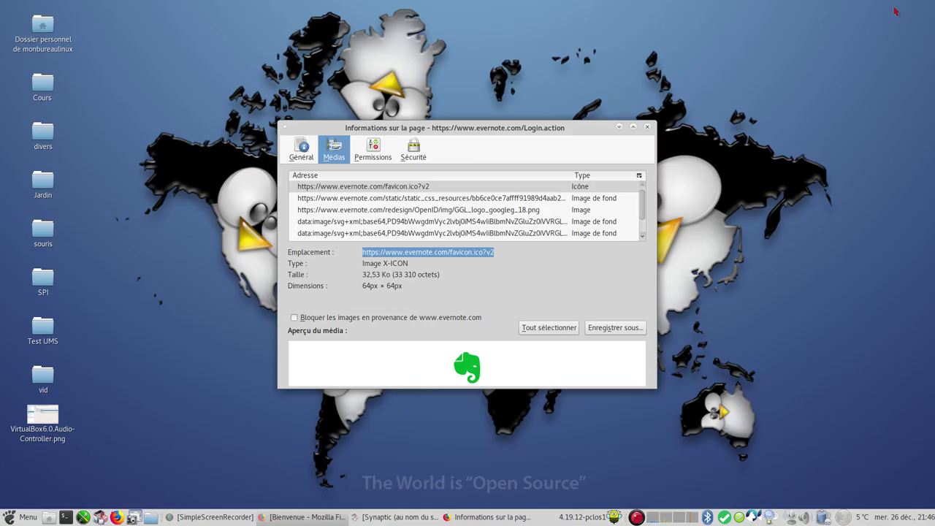
click(646, 127)
Show and hide the Rambox window again from the system tray, and quit Rambox there.
right_click(753, 517)
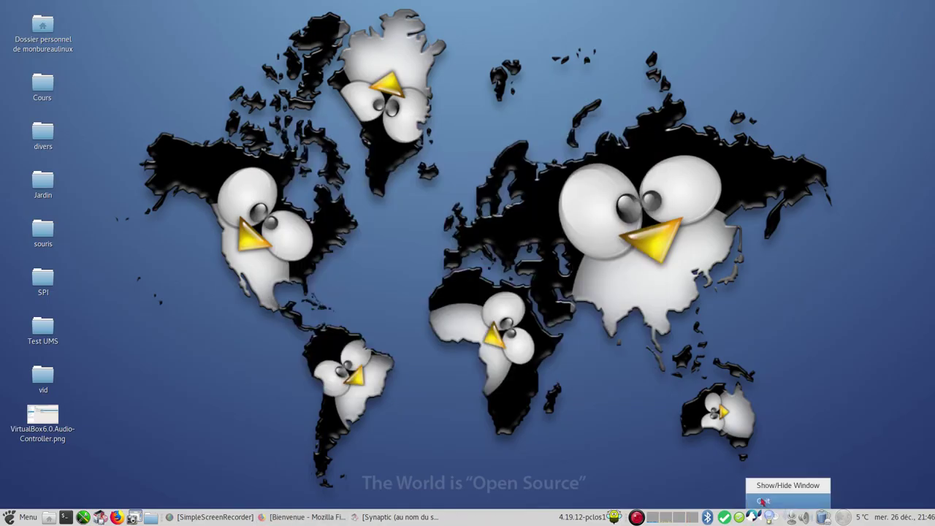
click(767, 490)
right_click(753, 517)
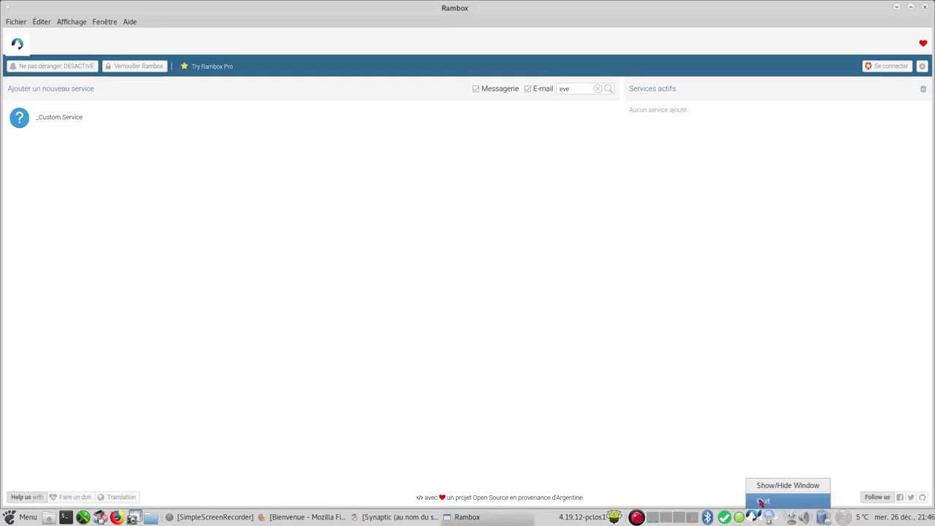
click(768, 488)
right_click(752, 518)
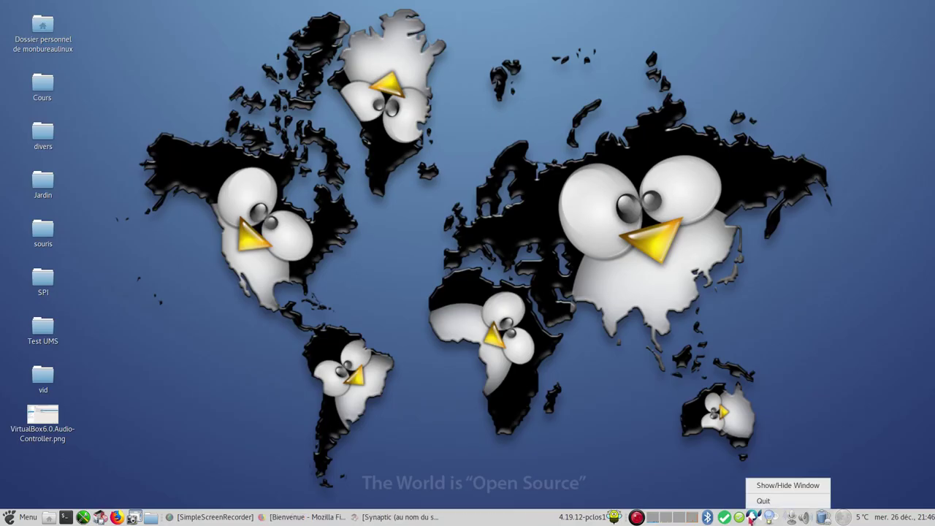
click(784, 501)
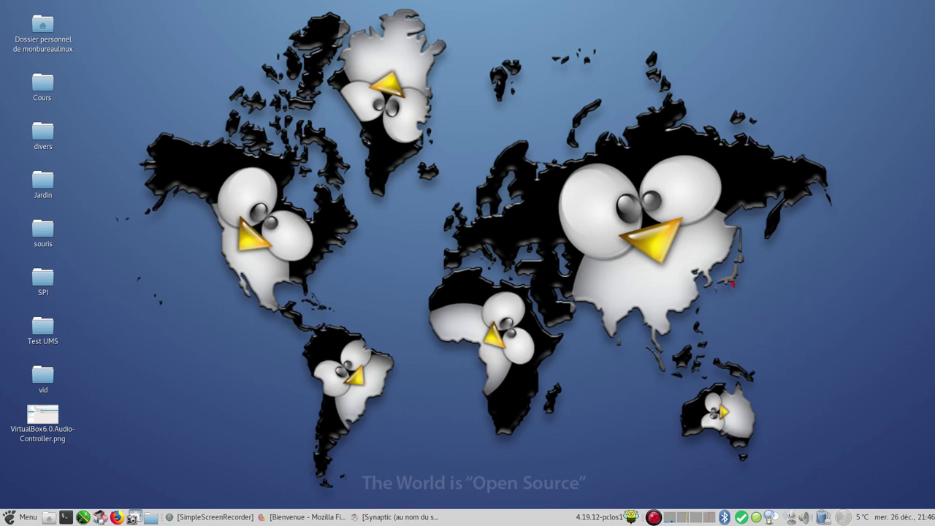